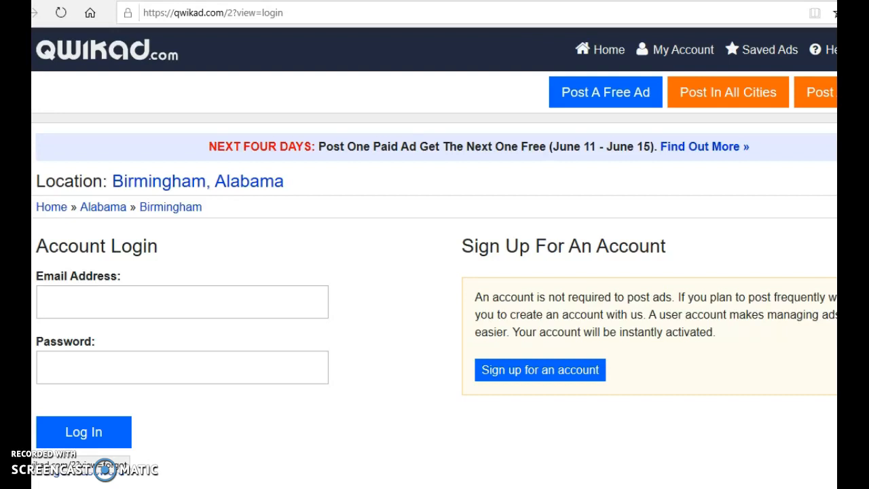
Enter the account's email address in the Account Login form.
left_click(117, 309)
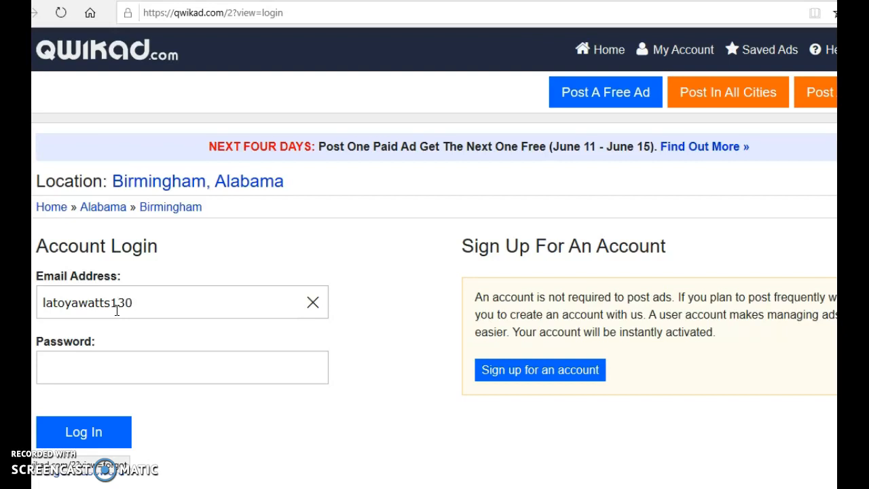
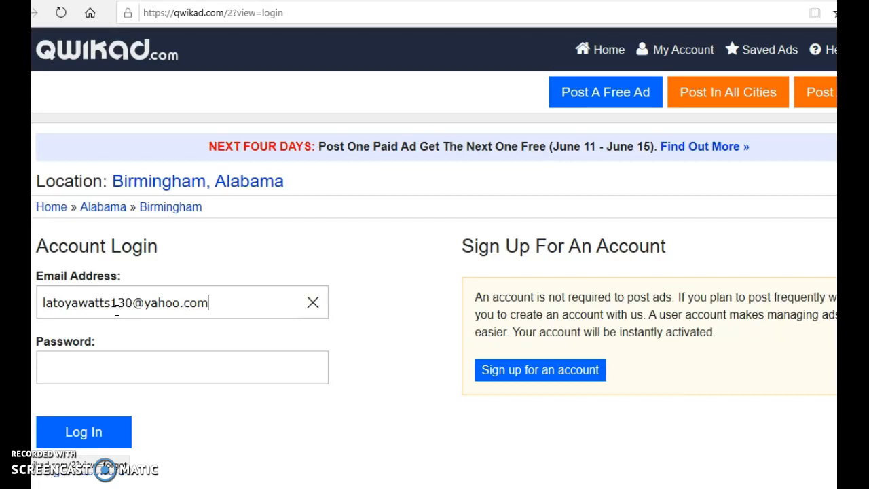
Enter the account password, log in, and dismiss the new-account welcome message.
left_click(117, 374)
type("•••••••")
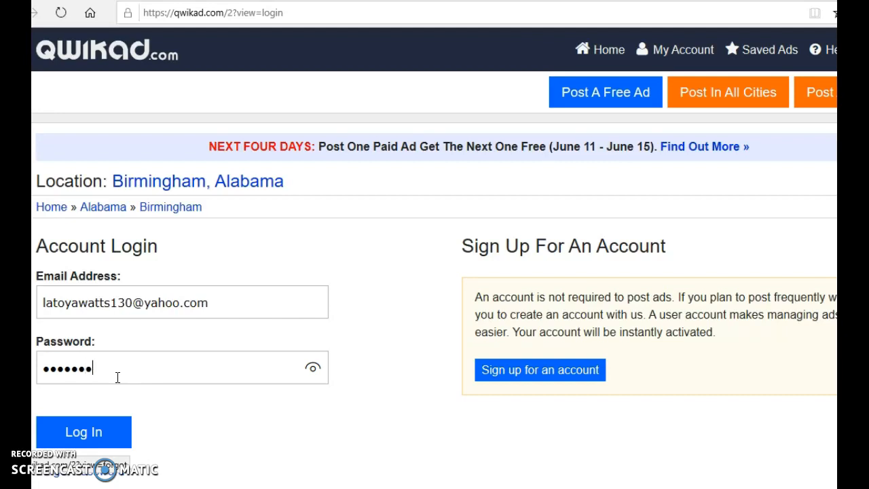
type("•")
left_click(89, 431)
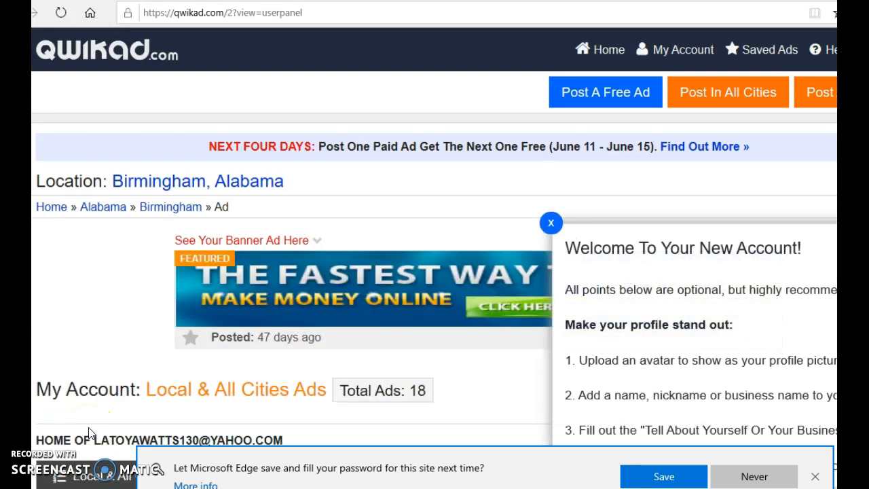
left_click(551, 231)
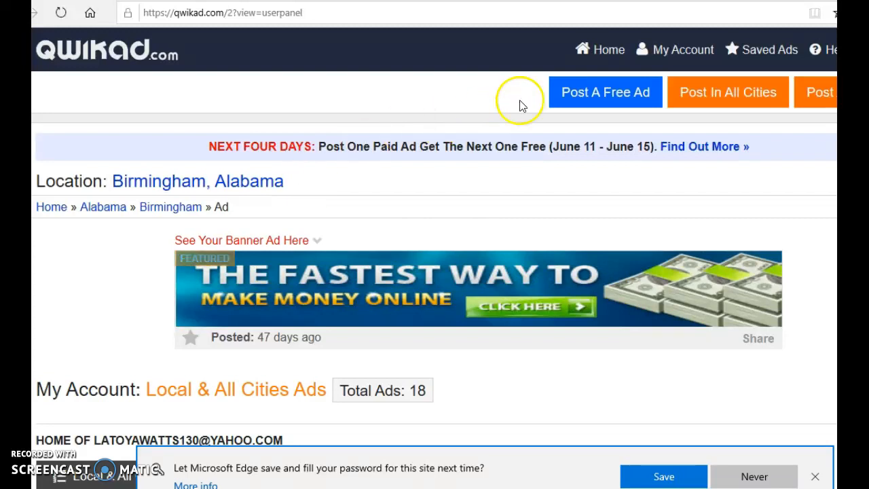
Start a Post In All Cities ad and dismiss the browser's offer to save the password.
left_click(717, 97)
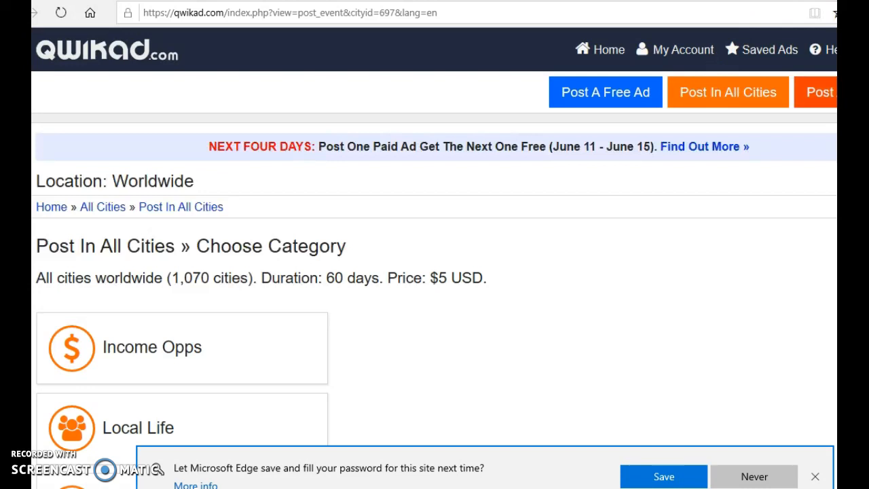
scroll(435, 272, "down", 2)
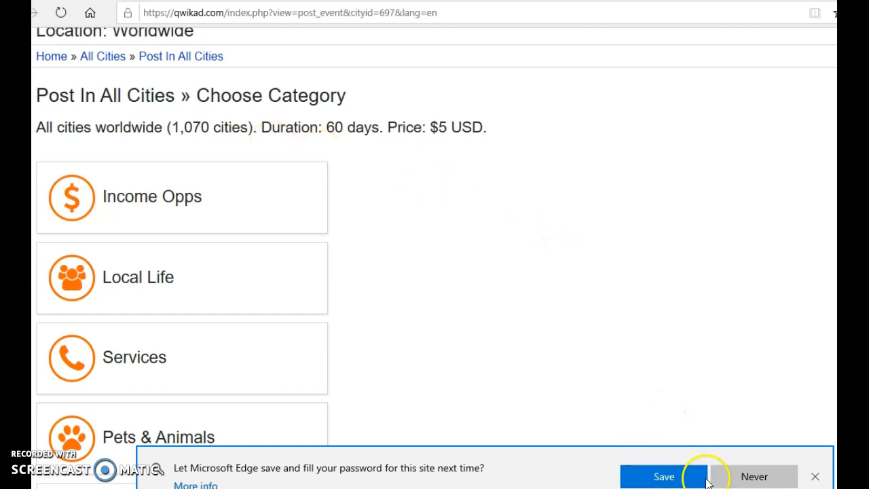
left_click(815, 476)
Look through the whole list of ad categories available for posting in all cities.
scroll(435, 258, "down", 1)
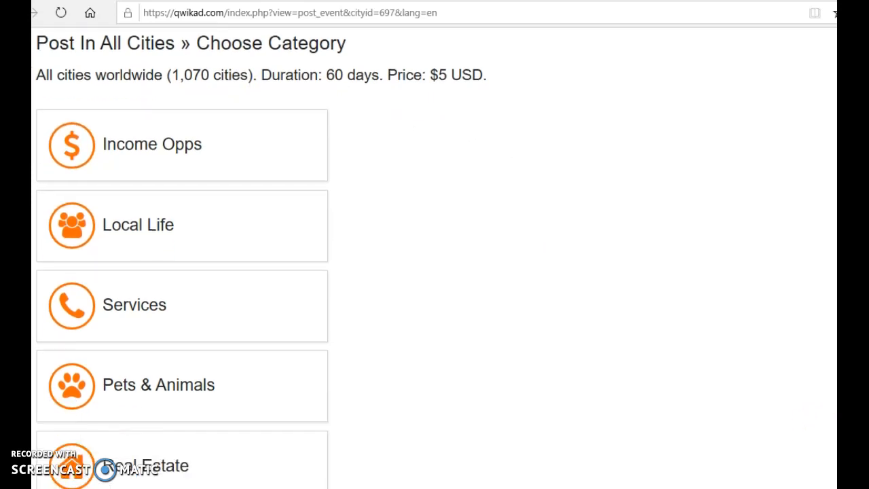
scroll(435, 258, "down", 1)
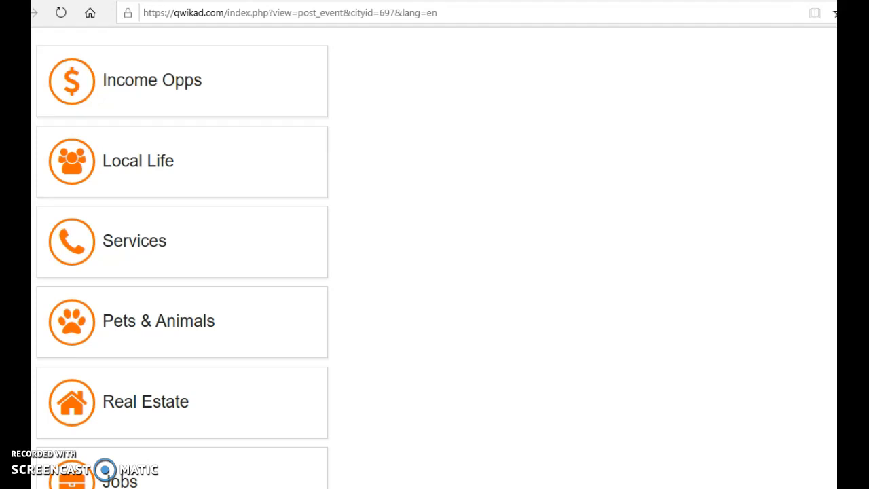
scroll(182, 258, "down", 1)
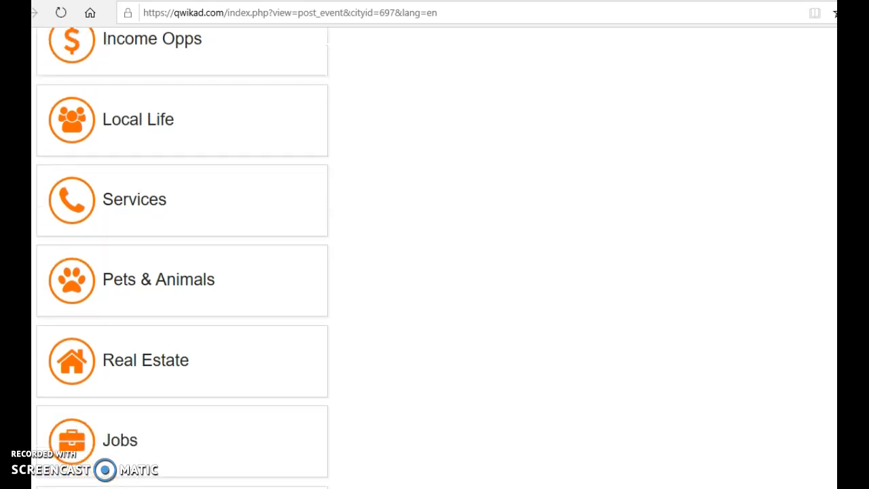
scroll(182, 258, "up", 1)
scroll(182, 258, "down", 5)
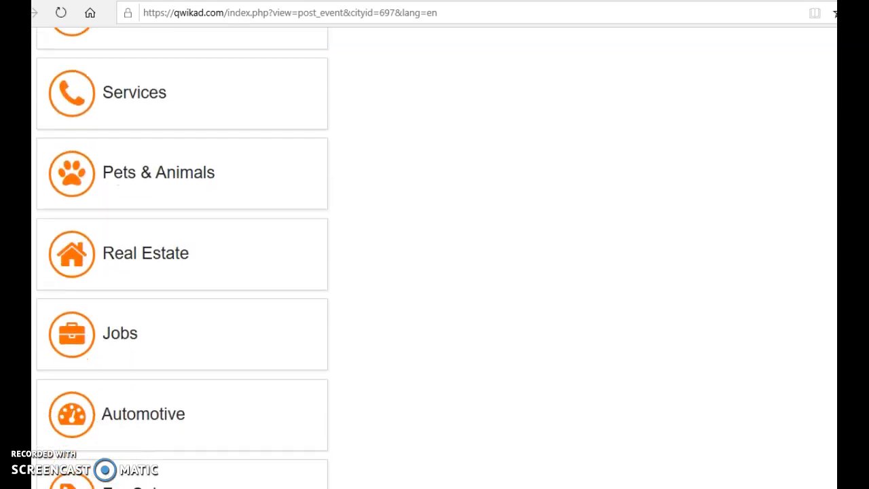
scroll(182, 258, "down", 4)
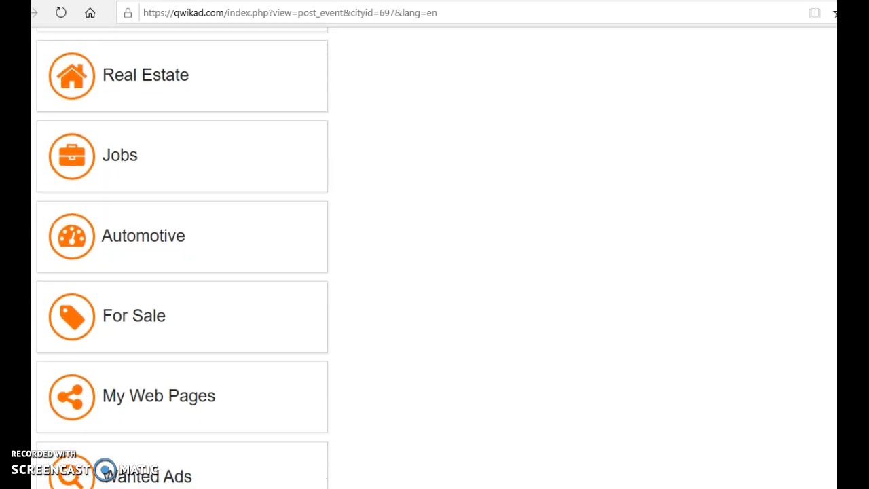
scroll(183, 258, "down", 1)
scroll(182, 258, "up", 3)
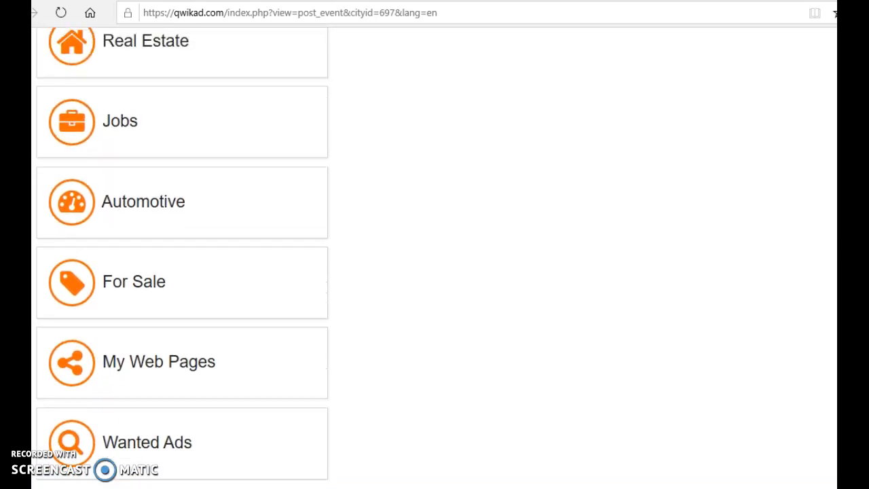
scroll(182, 258, "up", 10)
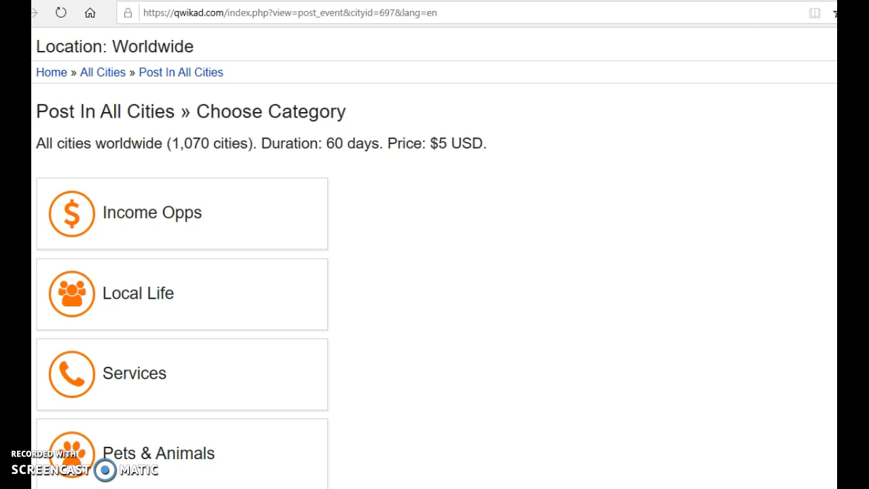
scroll(435, 258, "down", 1)
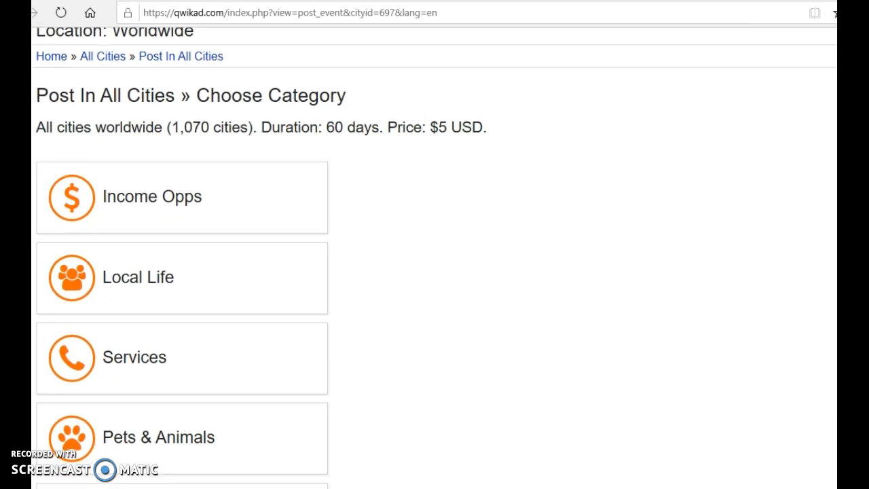
scroll(435, 258, "up", 1)
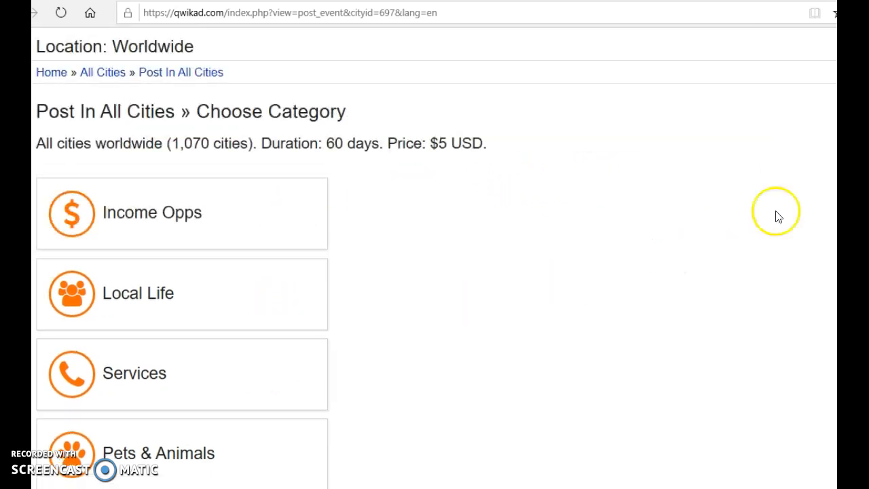
scroll(435, 259, "down", 3)
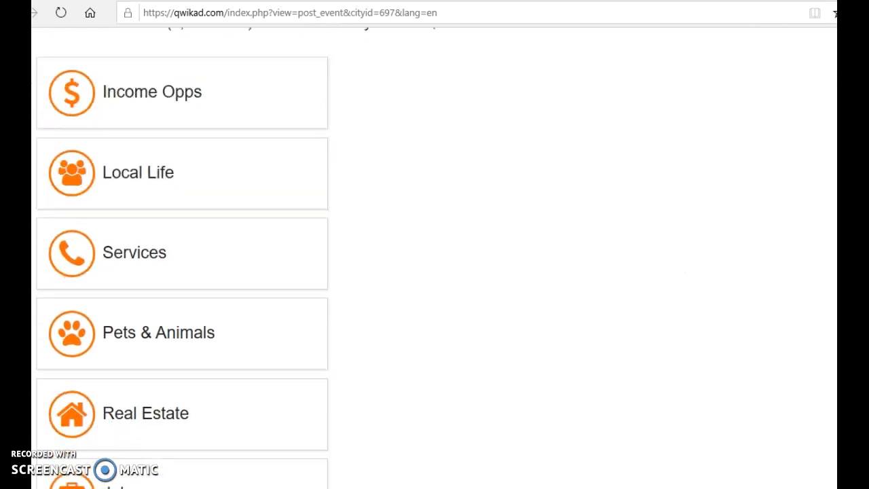
scroll(182, 258, "down", 3)
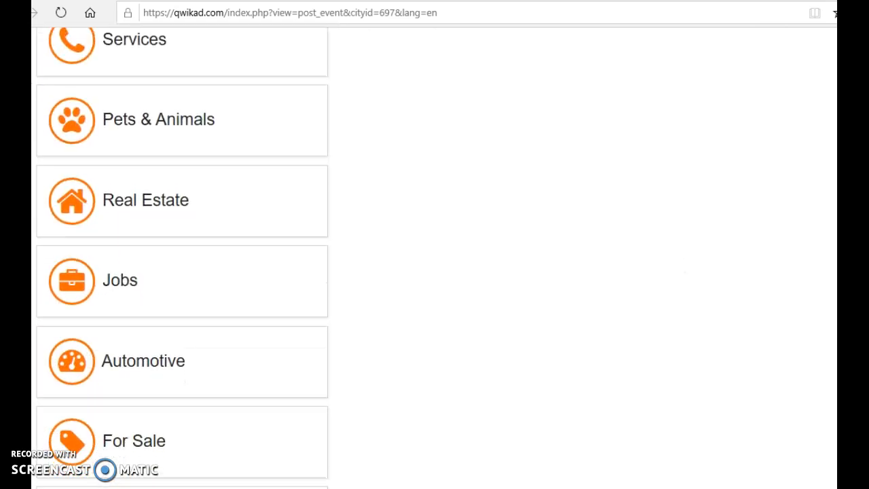
scroll(182, 259, "down", 2)
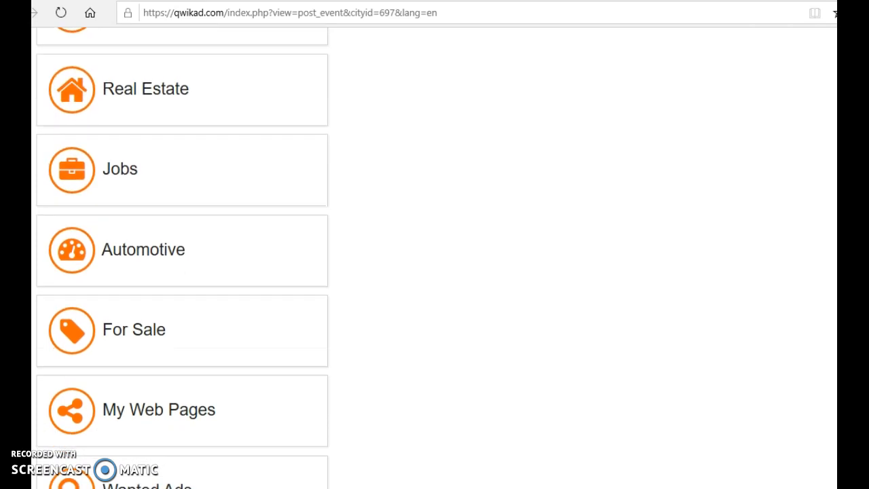
scroll(182, 258, "down", 1)
scroll(182, 258, "up", 4)
scroll(182, 258, "up", 6)
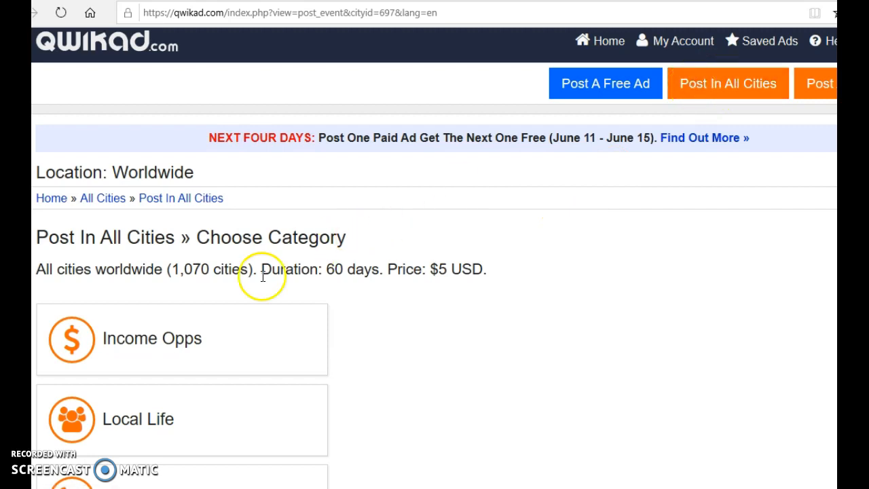
Choose the Business Opportunities subcategory under Income Opps for the ad.
left_click(208, 343)
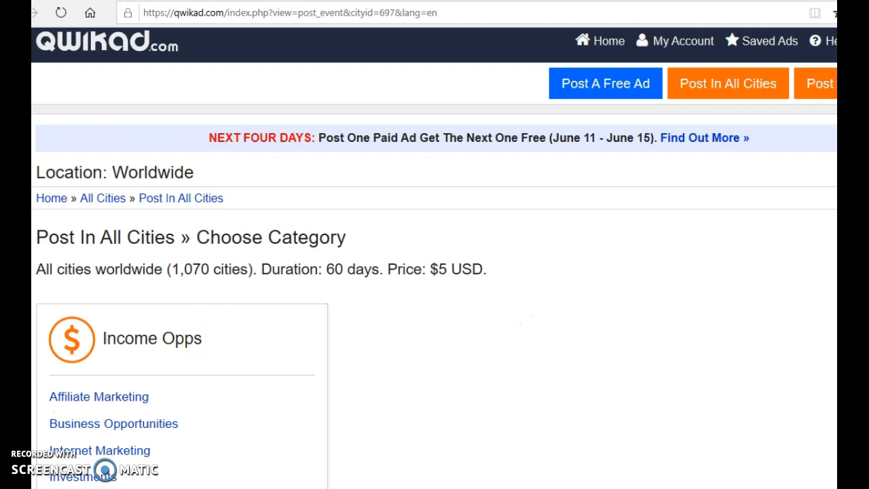
scroll(435, 272, "down", 3)
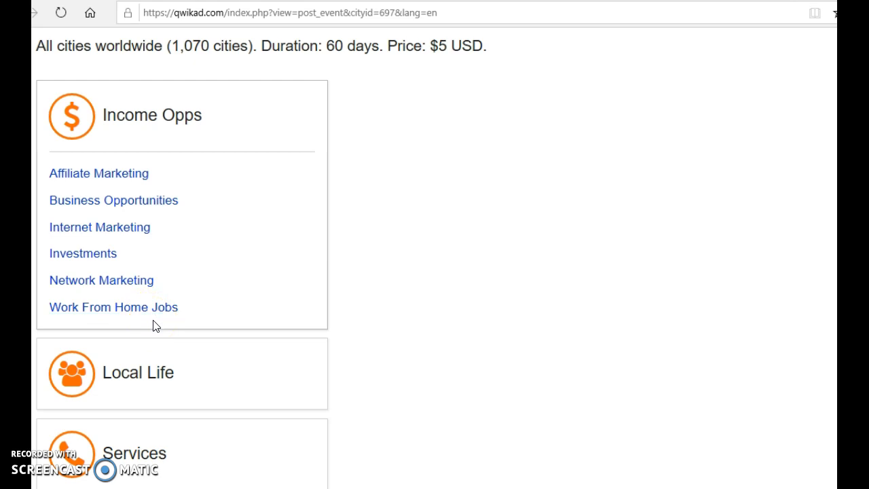
left_click(145, 207)
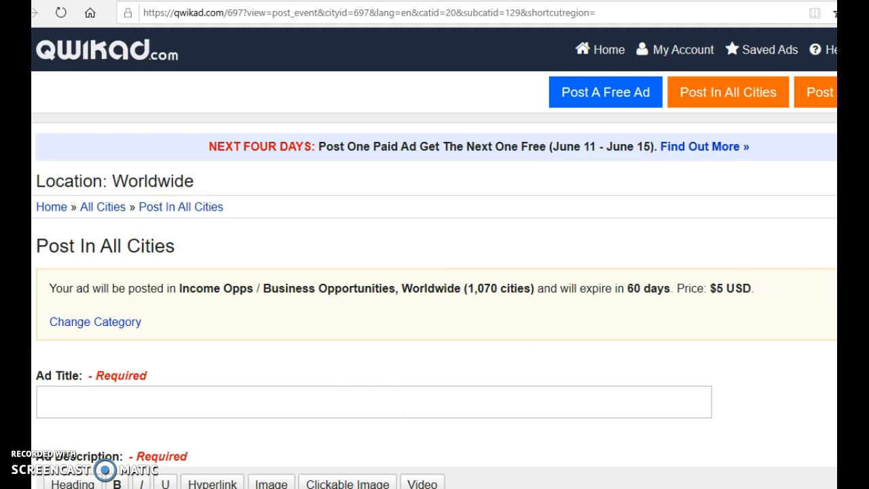
Set the ad title to the previously used entry "Average People Are Making $1000 Daily!".
scroll(435, 271, "down", 5)
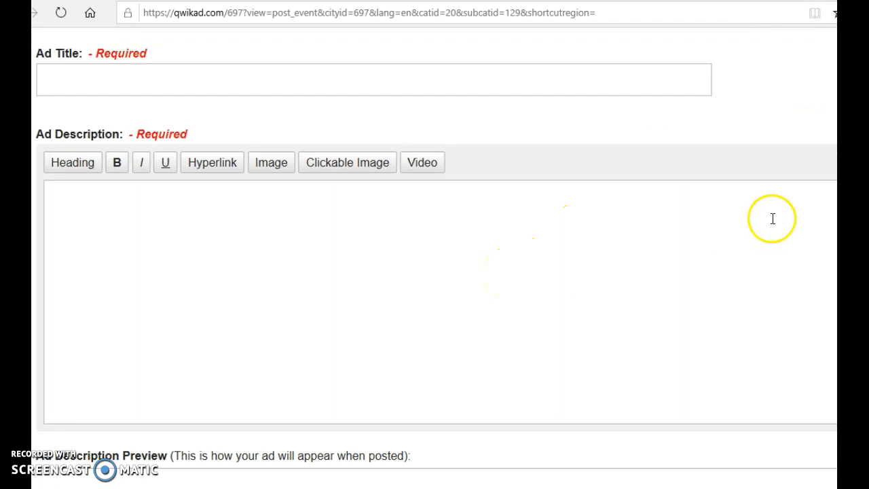
scroll(435, 271, "down", 5)
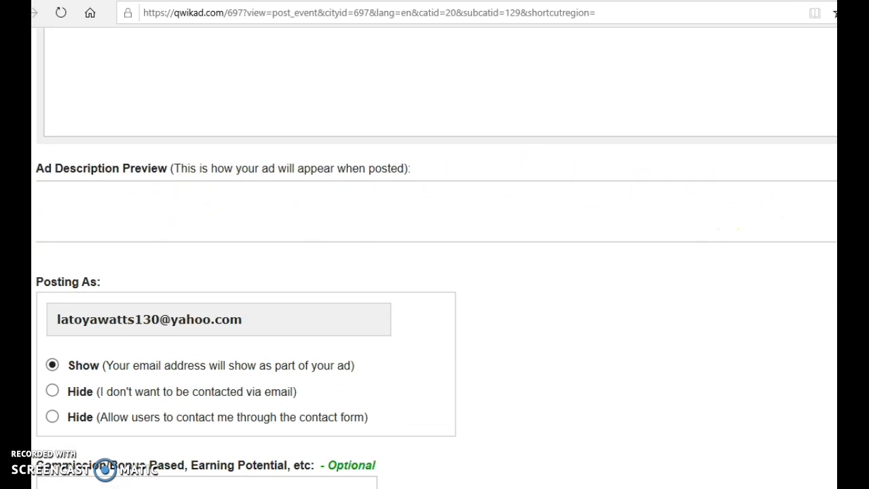
scroll(437, 256, "up", 8)
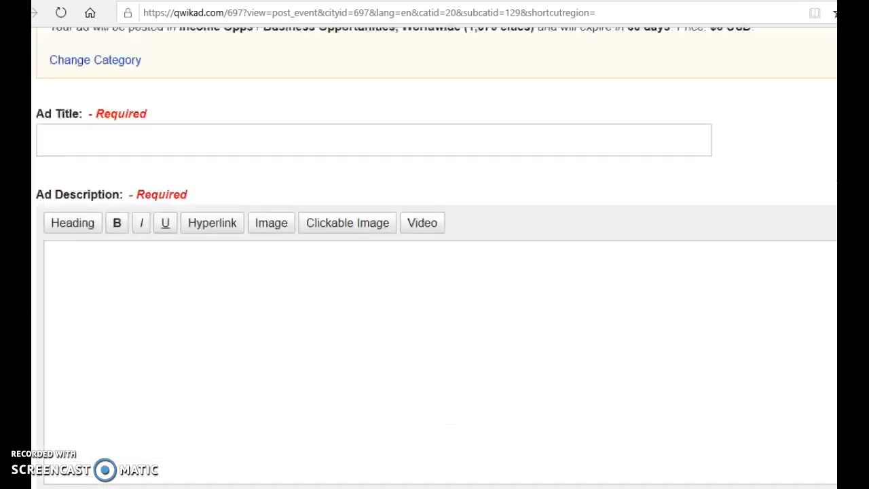
scroll(437, 256, "up", 1)
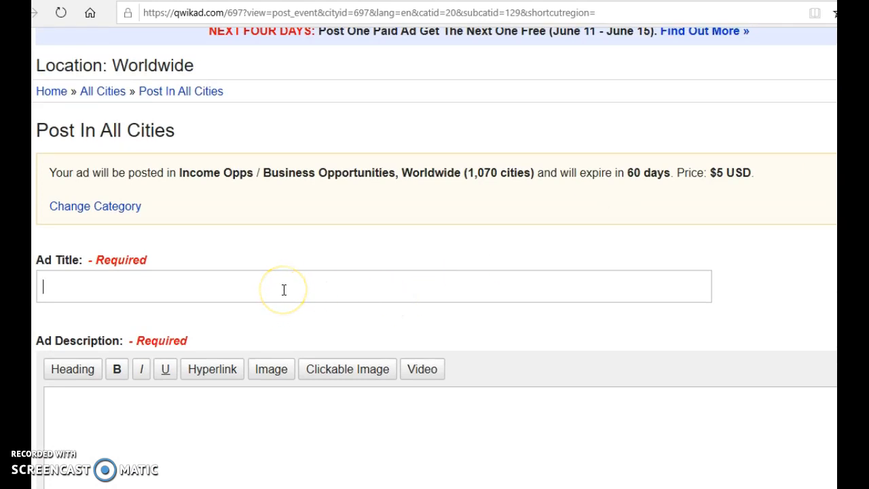
type("30")
key("BackSpace")
key("BackSpace")
key("BackSpace")
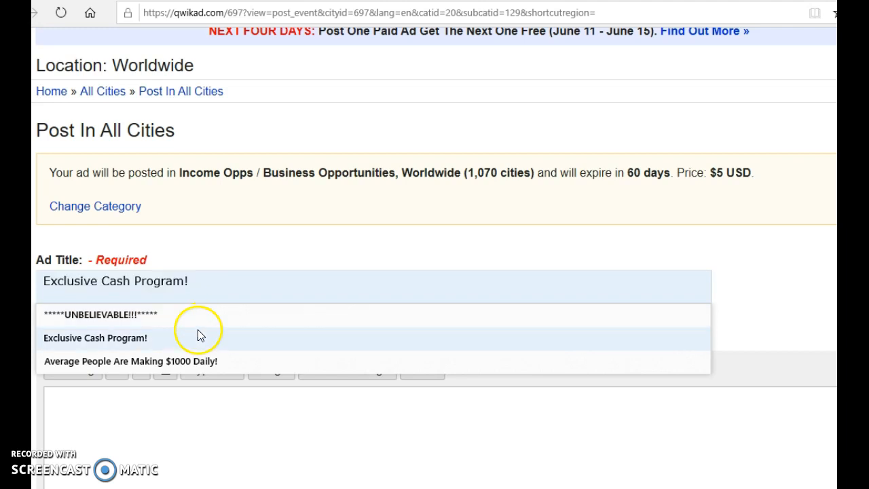
left_click(190, 367)
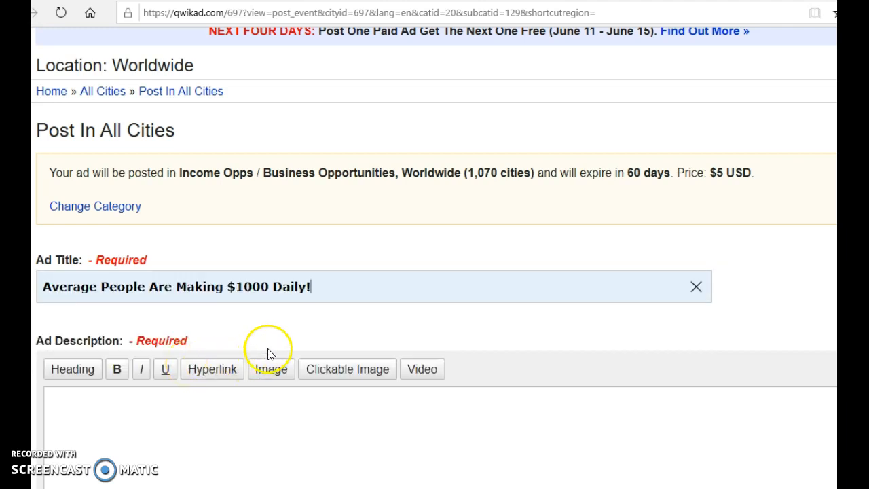
Begin the ad description with the question "Can You Mail a Letter?".
scroll(435, 271, "down", 3)
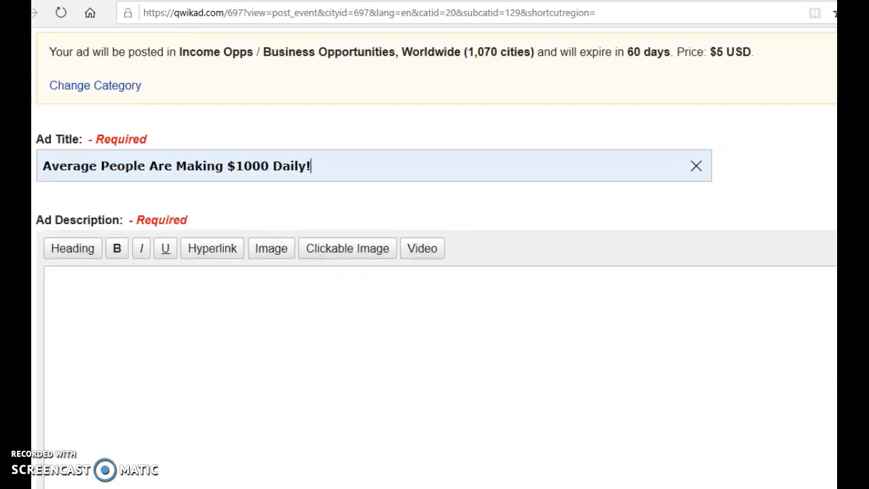
right_click(360, 286)
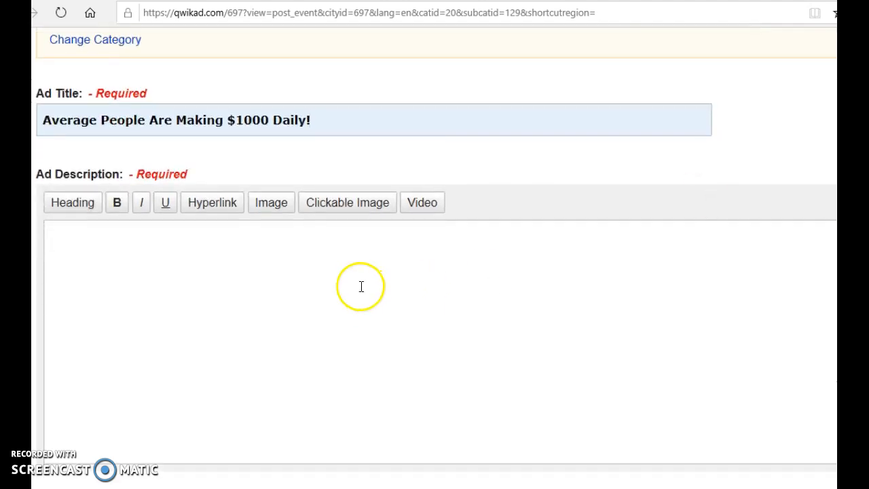
left_click(272, 280)
type("Cs")
key("BackSpace")
type("an You Mail")
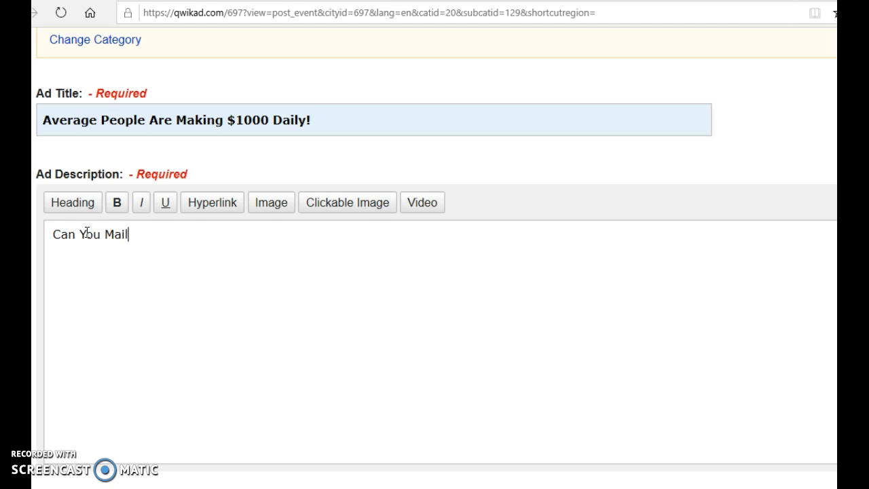
type(" a LE")
key("BackSpace")
type("etter? If")
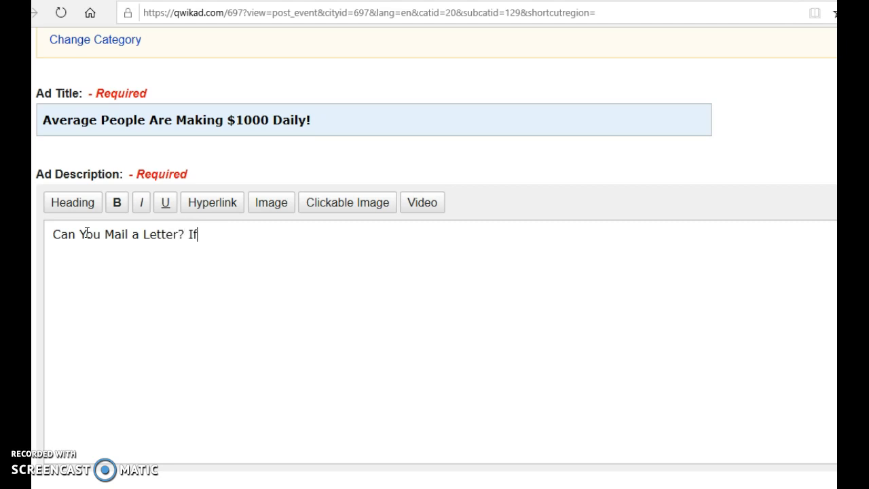
type(" You Can")
Continue the description's first line with "If You Can This Program is For You".
type("This")
key("BackSpace")
key("BackSpace")
type("is")
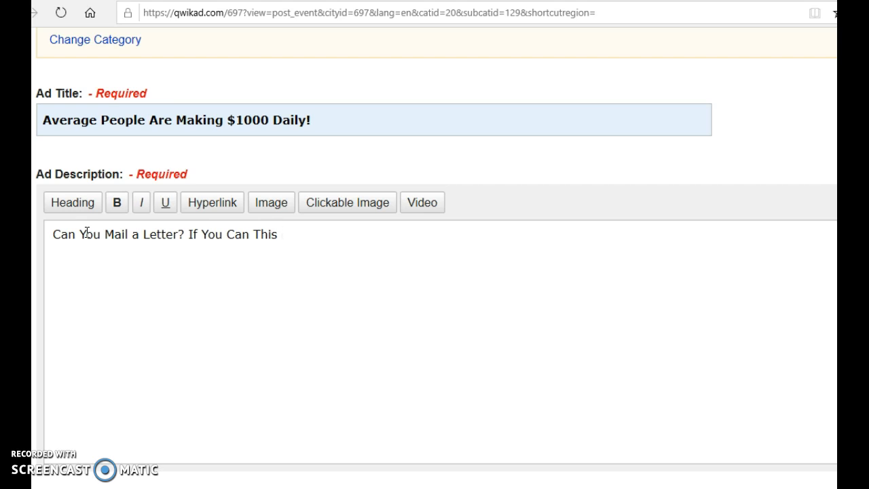
type(" Program is ")
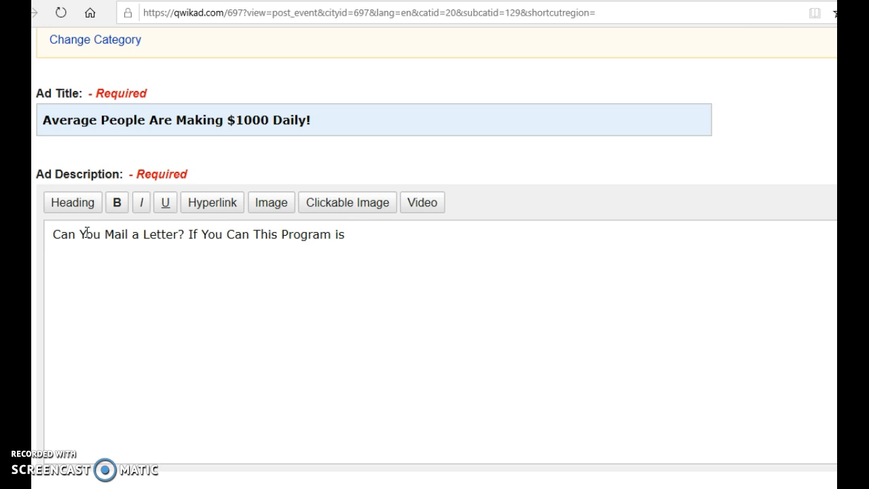
type("For You")
Start a second paragraph in the description reading "This Super Simple "Secret Formula" helps you earn Cash Strai".
key("Return")
type("This Super Simple")
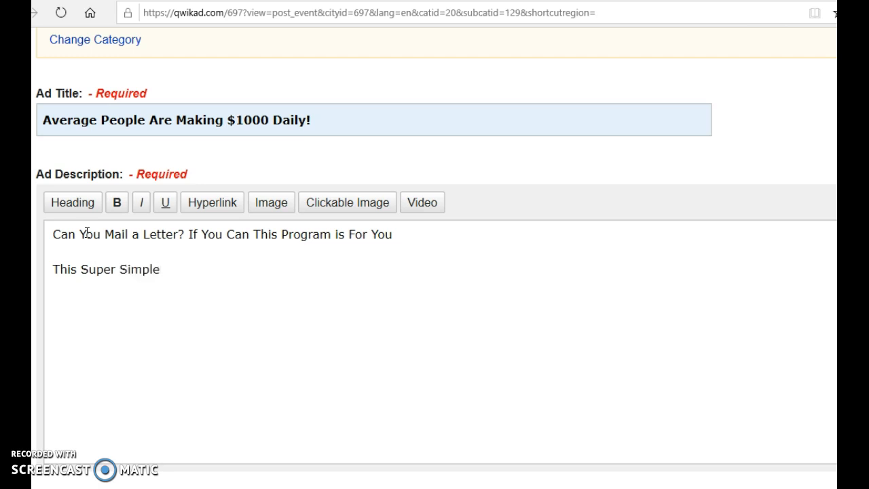
type(" \"Secret Formula")
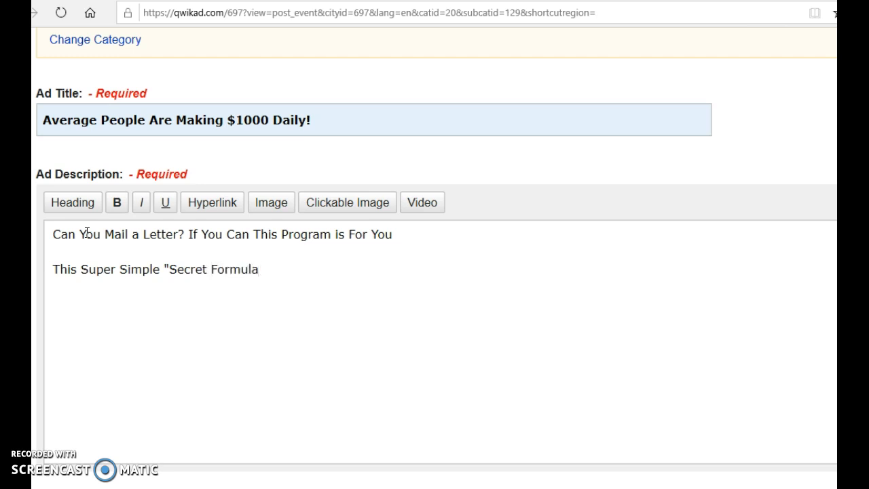
type("\" helps you earn Cash Strai")
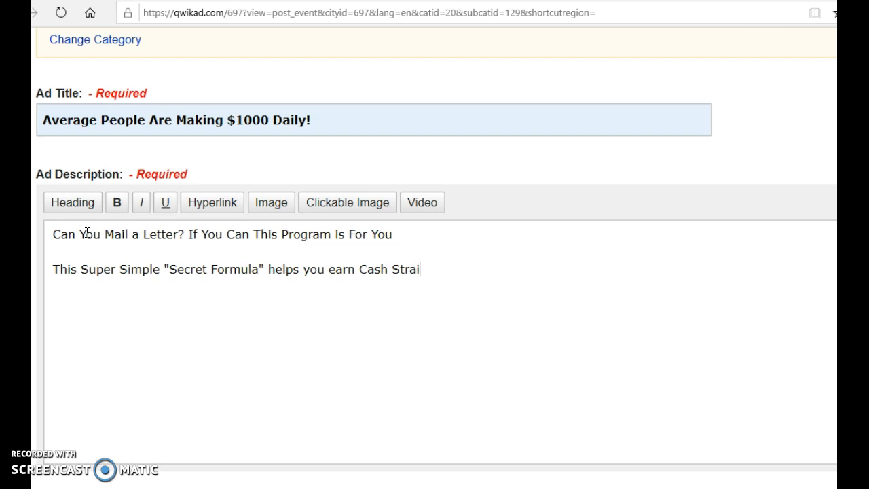
Replace the word "Formula" with "Letter" inside the quoted phrase of the second paragraph.
left_click(258, 270)
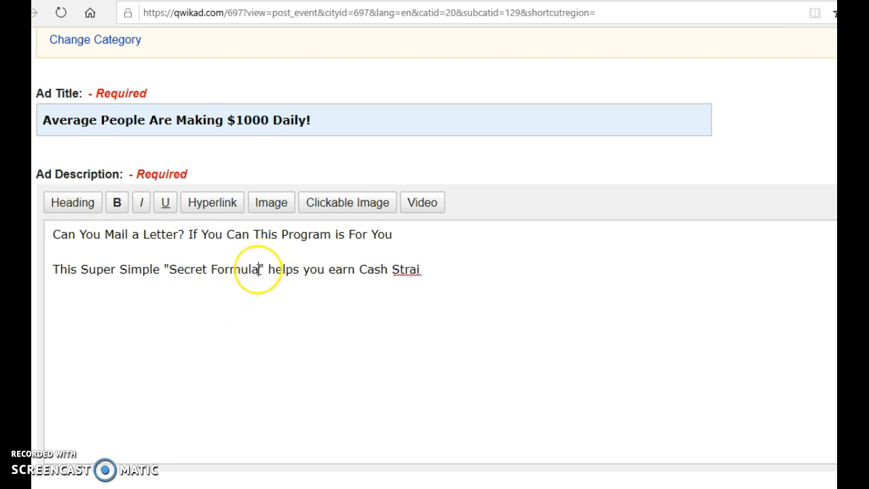
key("BackSpace")
key("BackSpace")
key("BackSpace")
key("BackSpace")
key("BackSpace")
key("BackSpace")
key("BackSpace")
type("Letter")
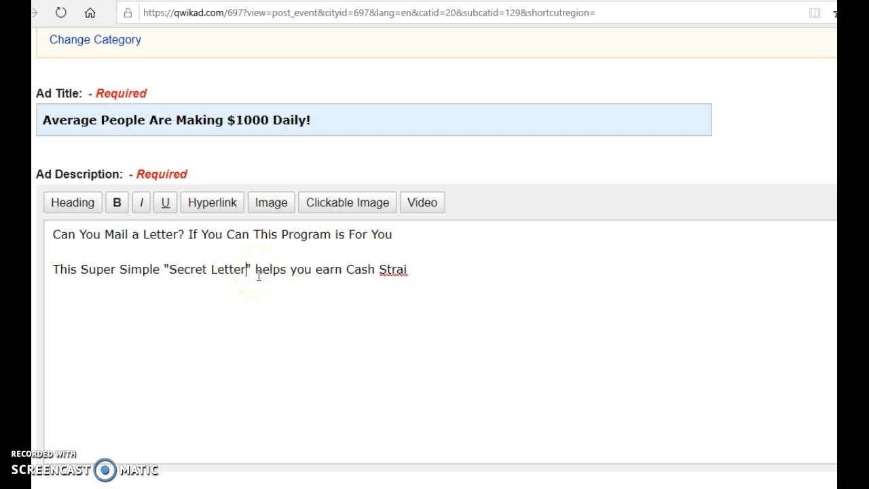
Finish the second paragraph so that it ends with "Cash Straight to your Mailbox".
left_click(417, 272)
type("ght to ")
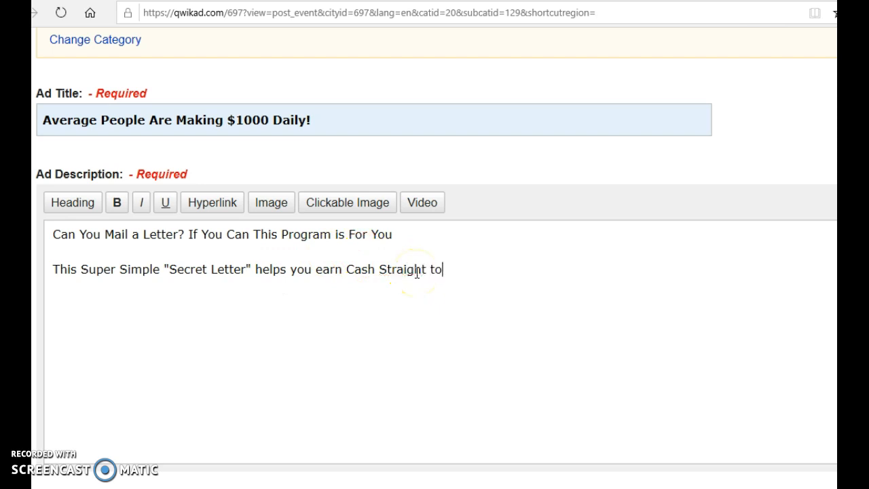
type("your Mailbox")
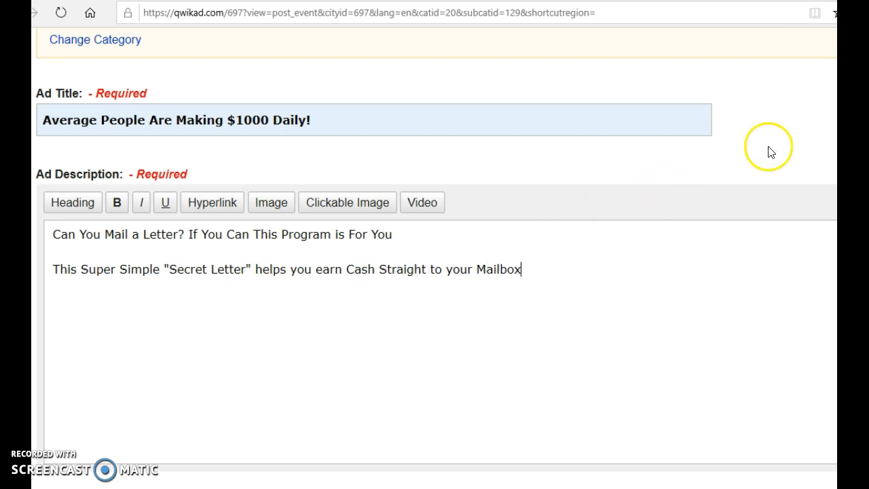
Make the description's first line bold and end it with an exclamation mark inside the bold text.
scroll(435, 258, "down", 2)
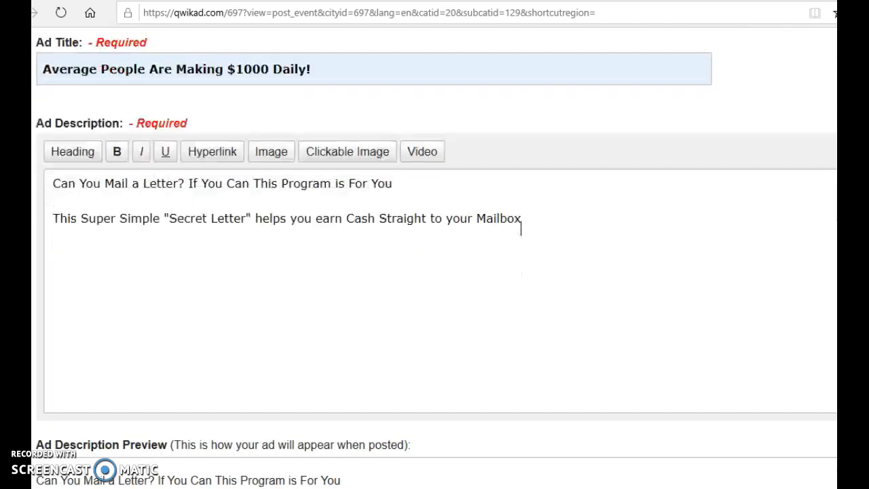
scroll(435, 258, "down", 1)
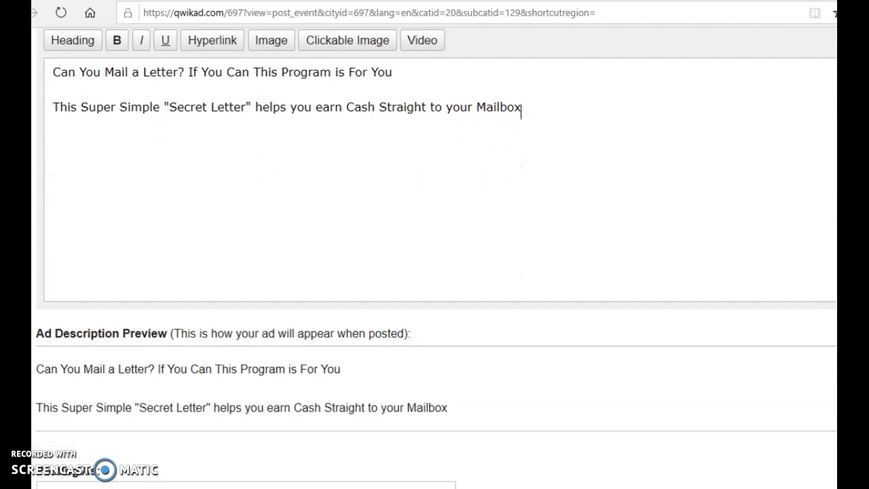
scroll(435, 258, "down", 1)
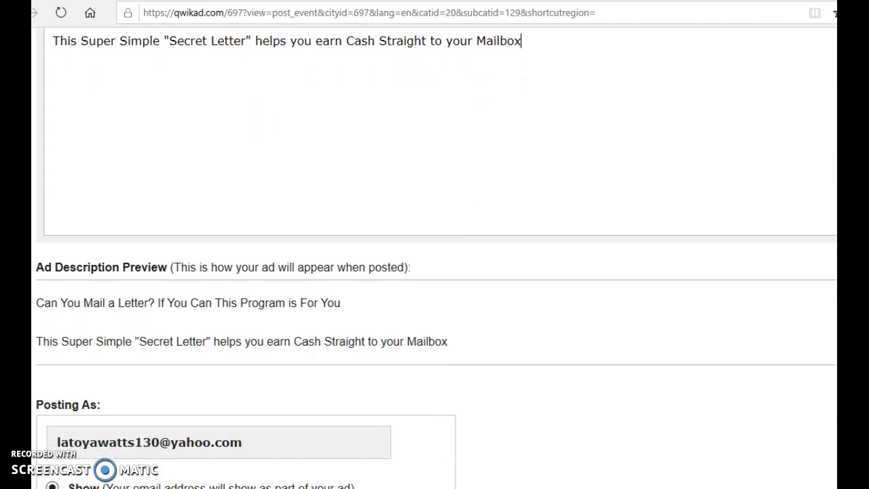
scroll(435, 258, "up", 2)
scroll(435, 258, "down", 1)
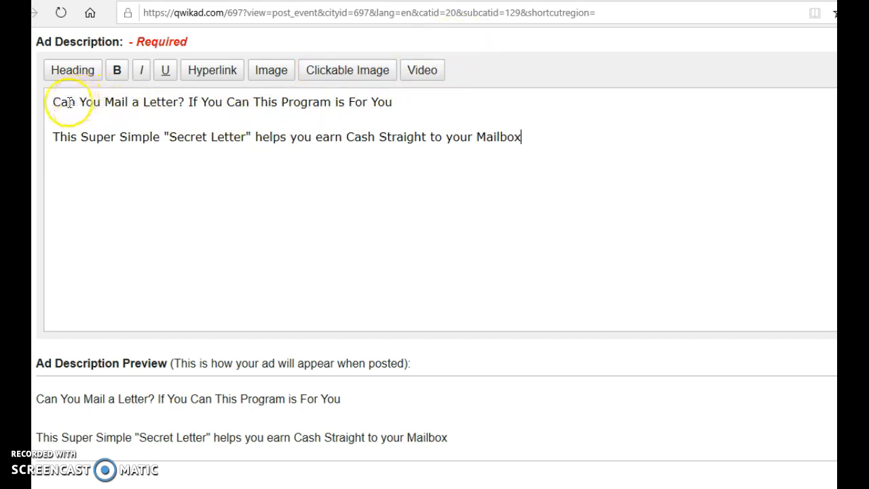
left_click_drag(53, 103, 392, 98)
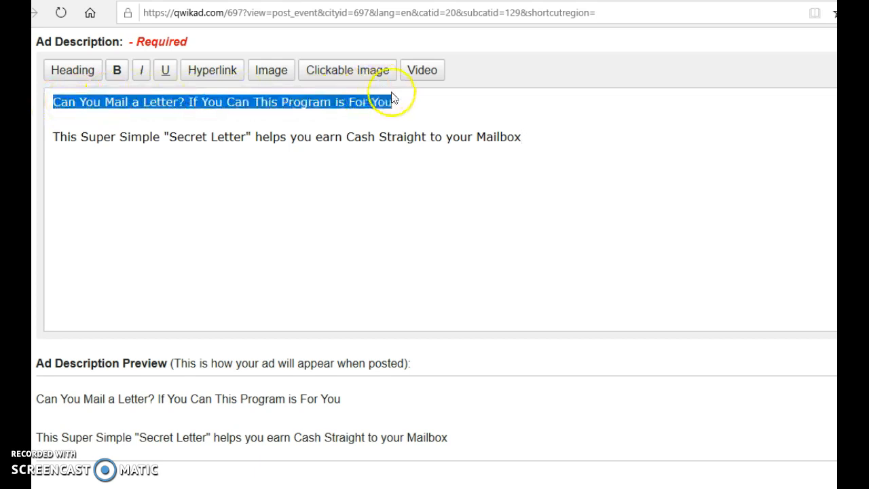
left_click(118, 70)
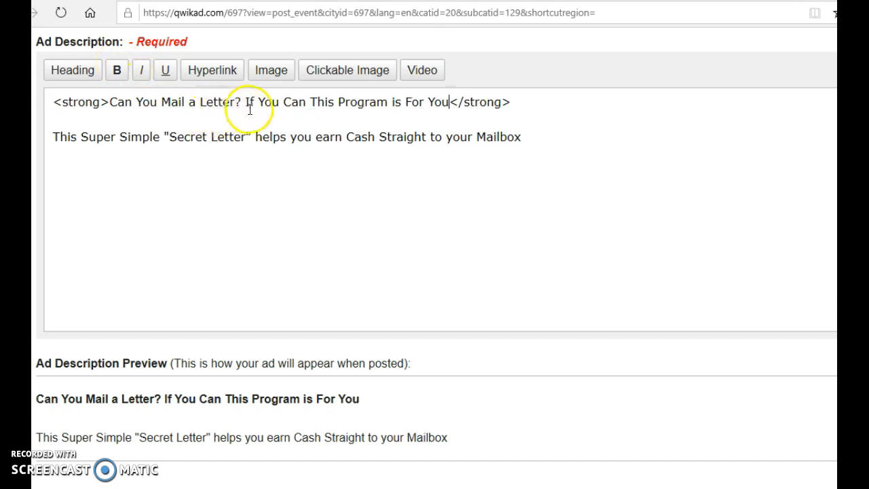
type("!")
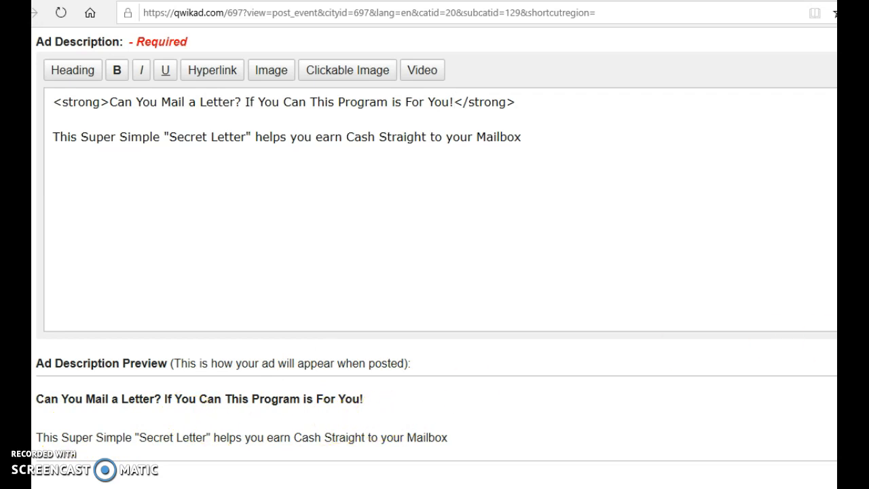
Start a hyperlink in a new paragraph below the "Mailbox" line with the text "Get Instant Access Now!".
scroll(436, 258, "down", 1)
scroll(436, 258, "up", 1)
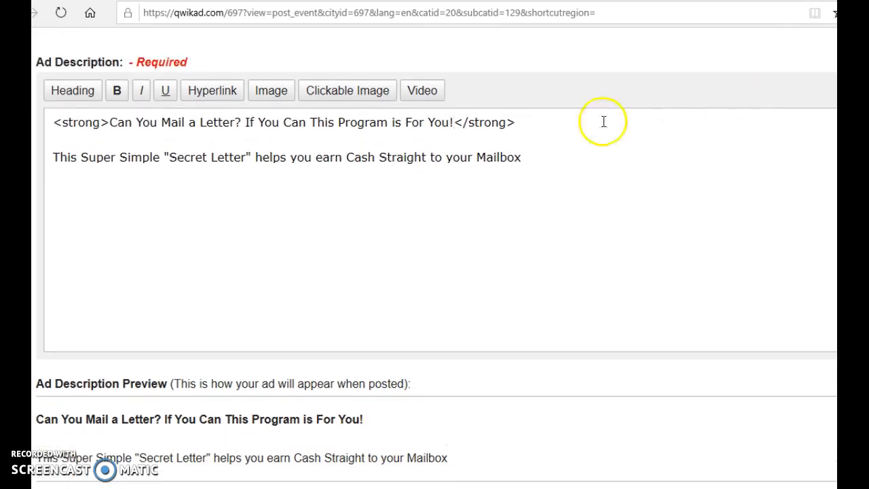
left_click(544, 166)
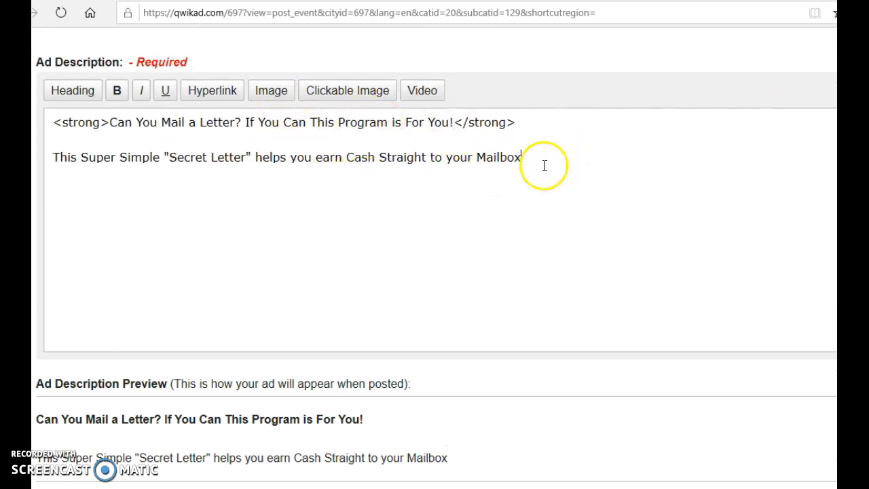
key("Return")
key("Return")
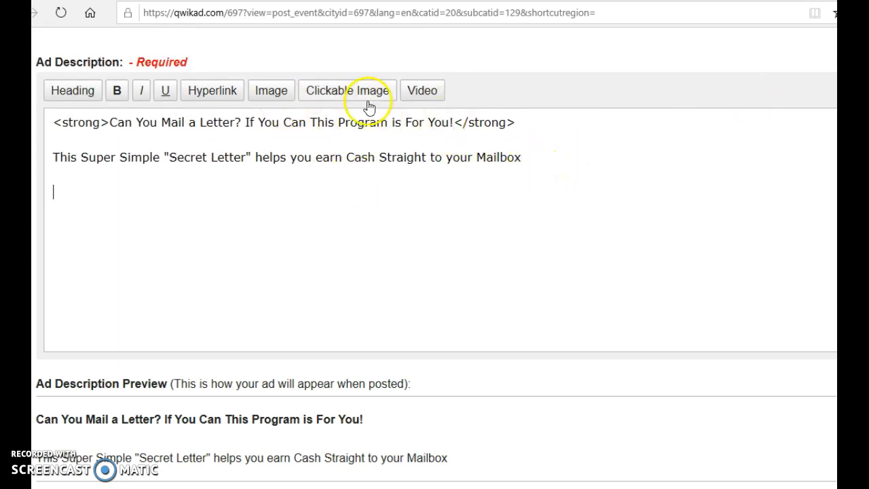
left_click(233, 93)
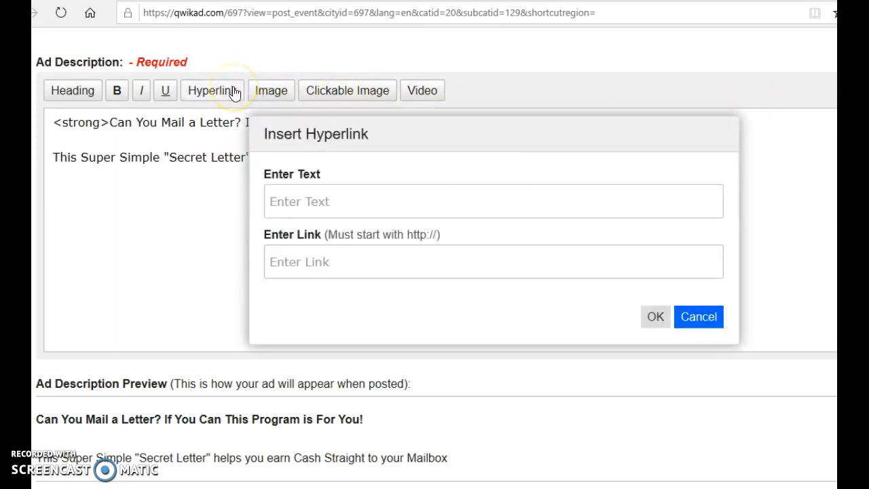
left_click(326, 202)
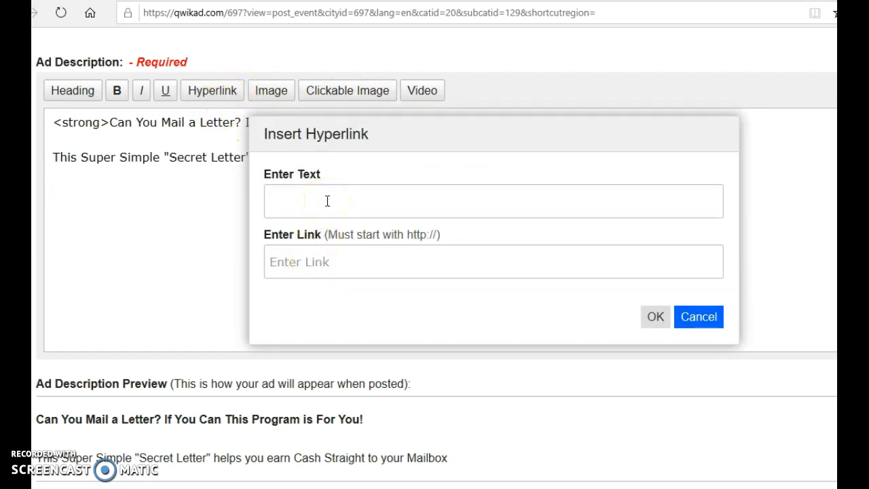
type("Get Instant Access")
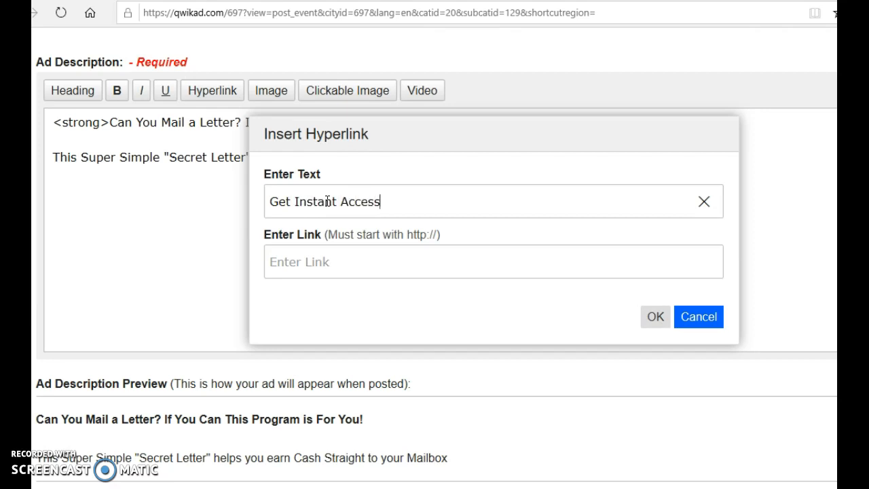
type(" Now!")
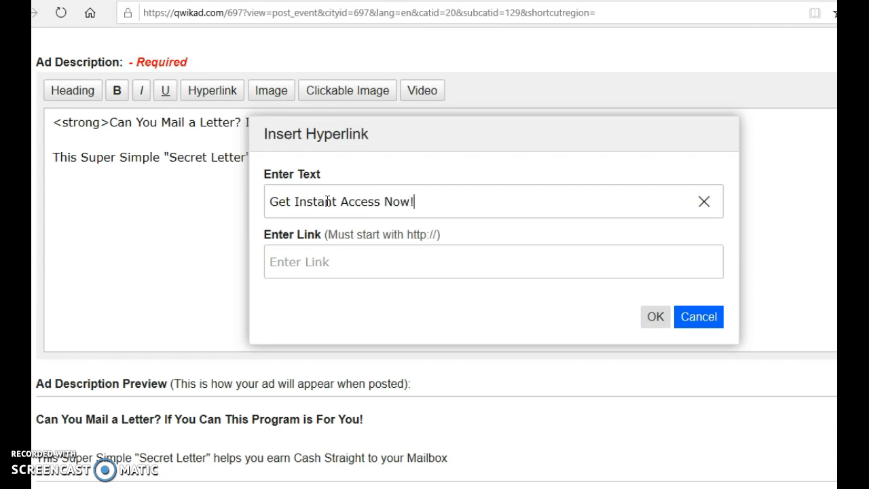
left_click(336, 257)
type("t")
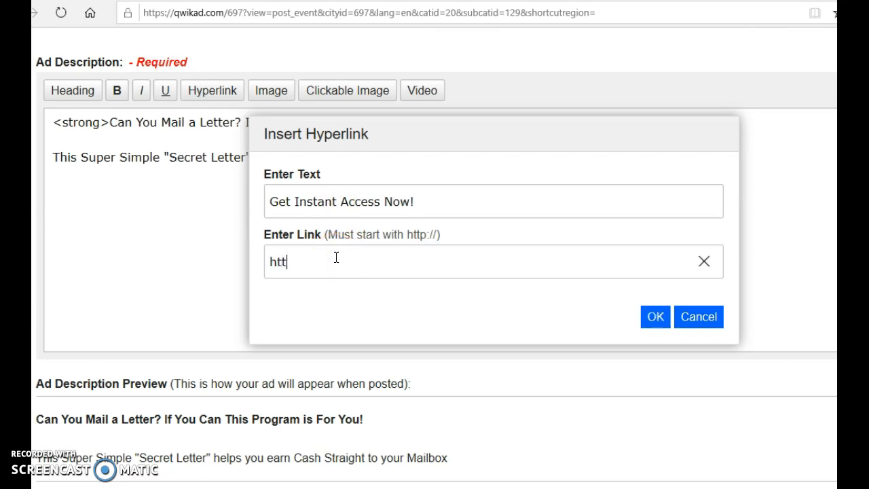
type("p://bit.ly/mailprofits")
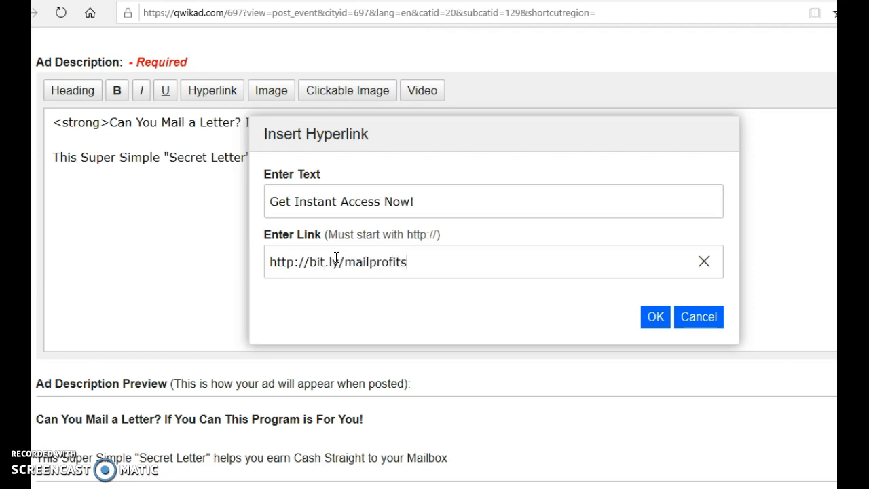
type("LT")
left_click(655, 317)
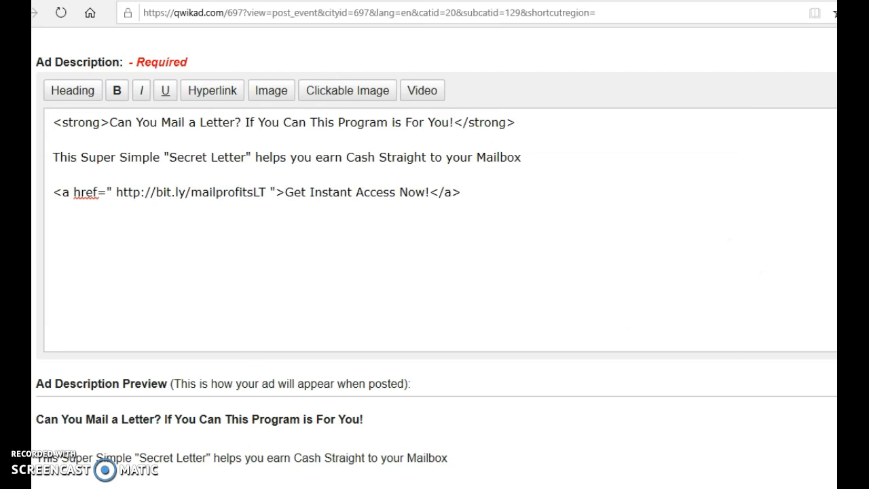
Add the line "Click The Link Below:" as its own paragraph above the hyperlink and check the ad preview.
scroll(435, 258, "down", 1)
scroll(435, 258, "down", 1)
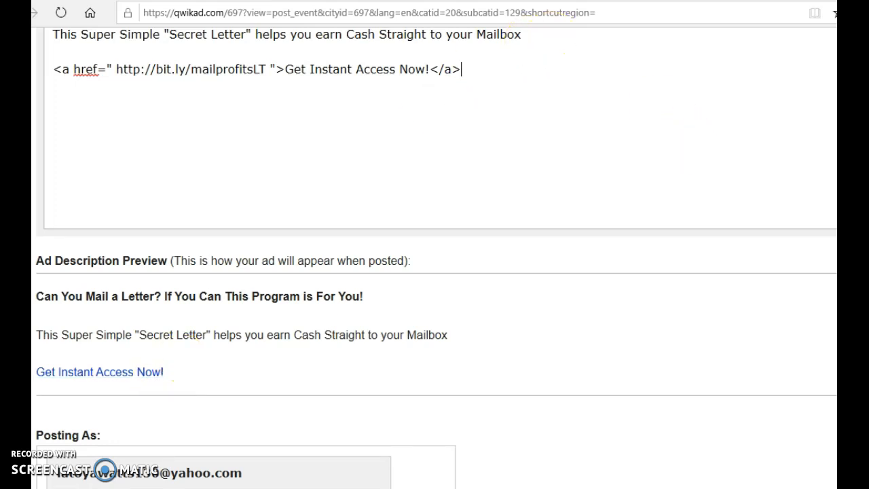
scroll(713, 96, "up", 2)
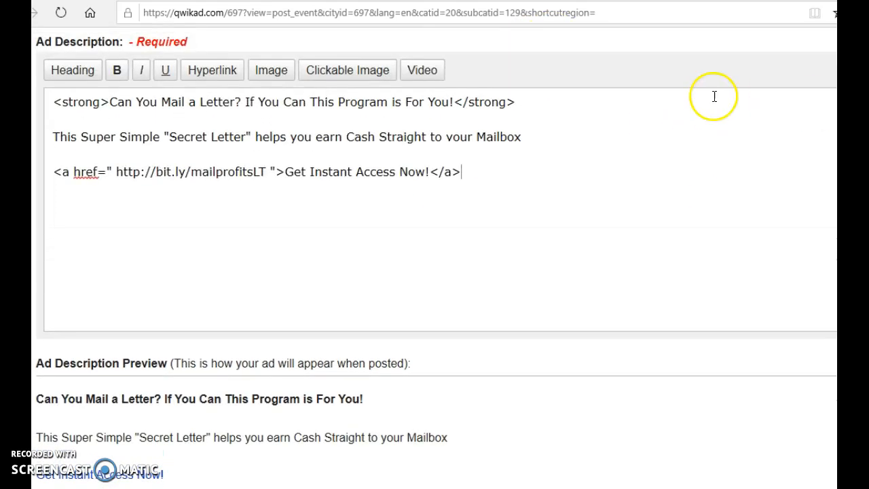
left_click(547, 131)
key("Return")
key("Return")
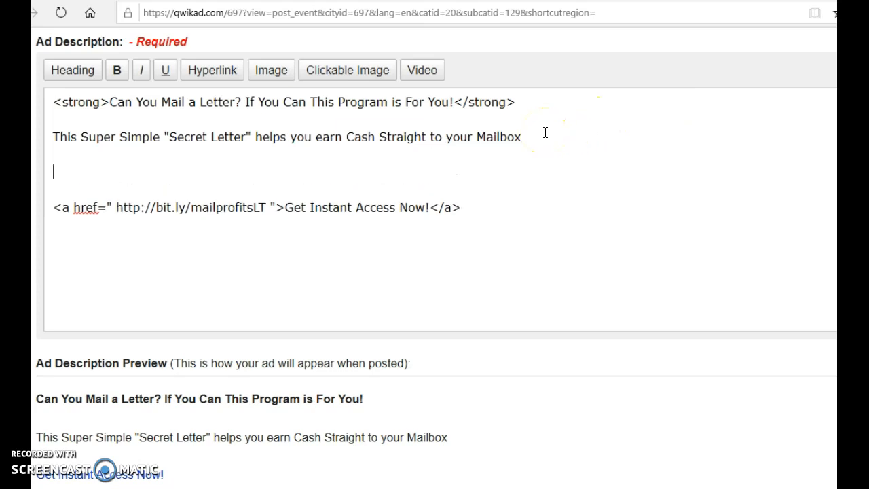
type("Click The Lin")
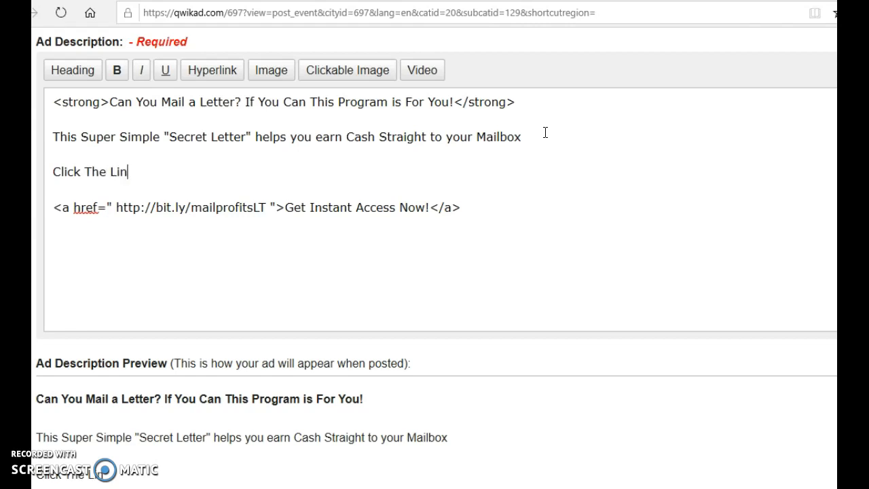
type("k Below")
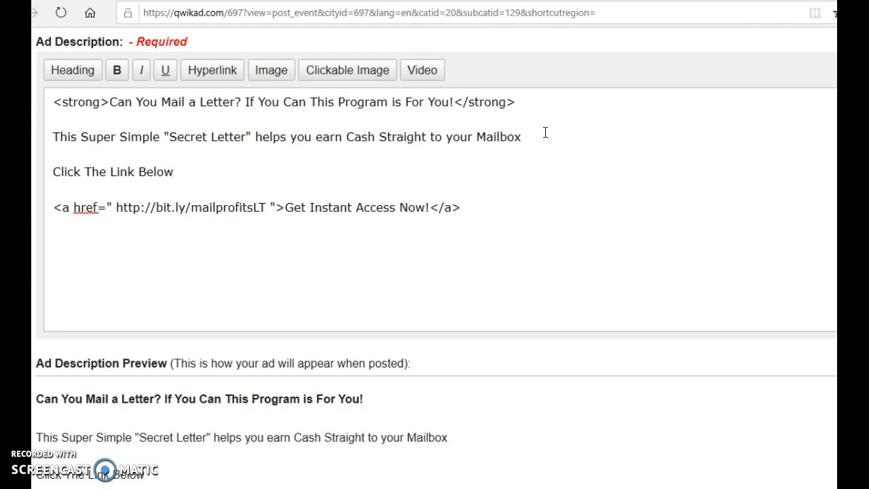
type(":")
scroll(435, 258, "down", 3)
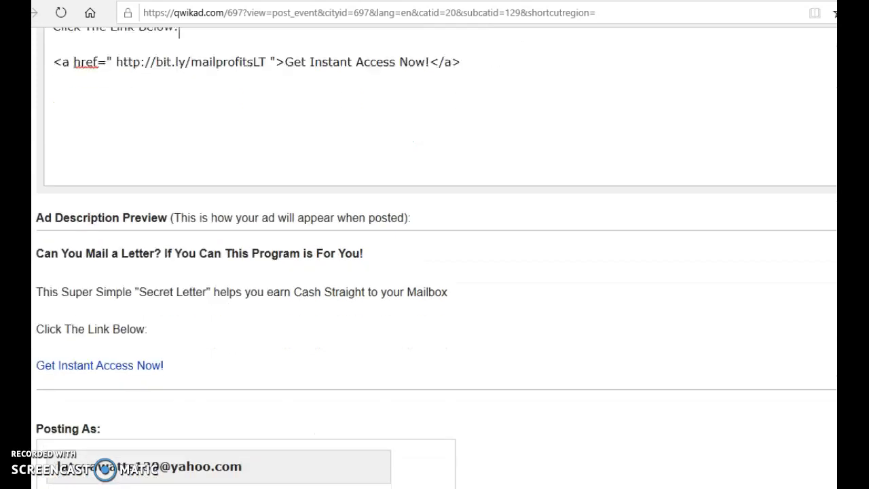
scroll(435, 258, "up", 1)
scroll(427, 193, "up", 1)
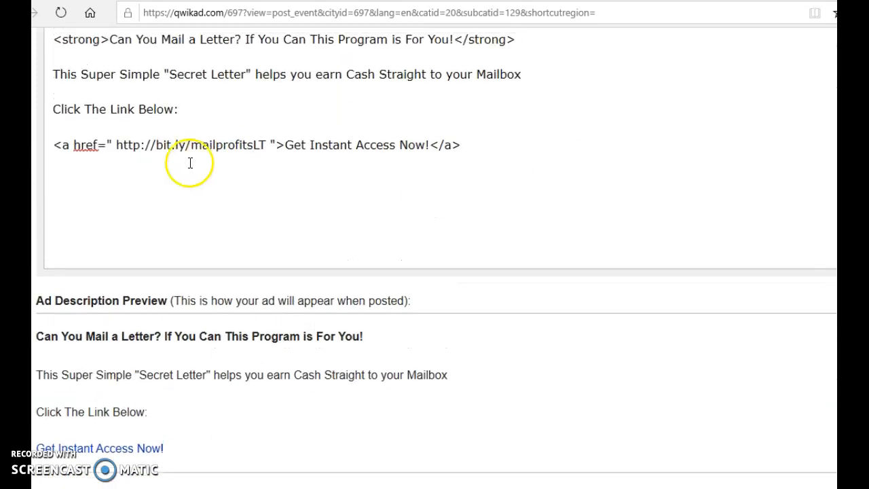
Remove the blank line between "Click The Link Below:" and the hyperlink in the description, and check the ad preview.
left_click(54, 145)
key("BackSpace")
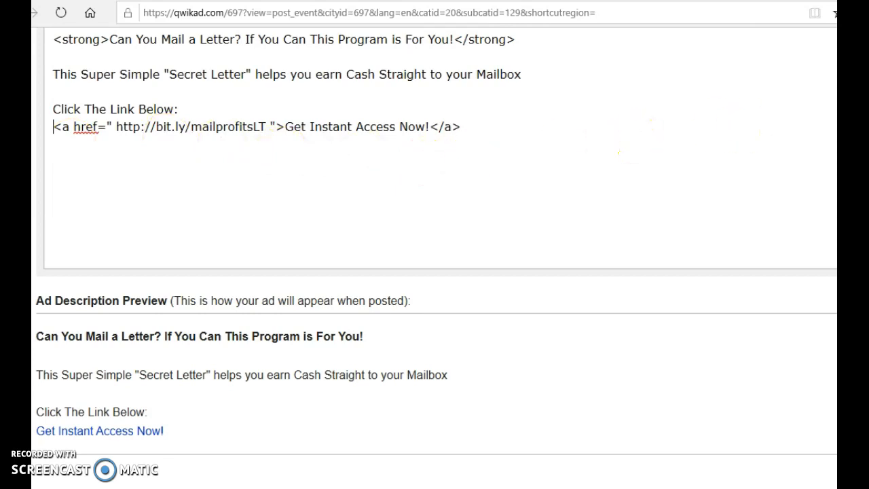
scroll(435, 258, "down", 3)
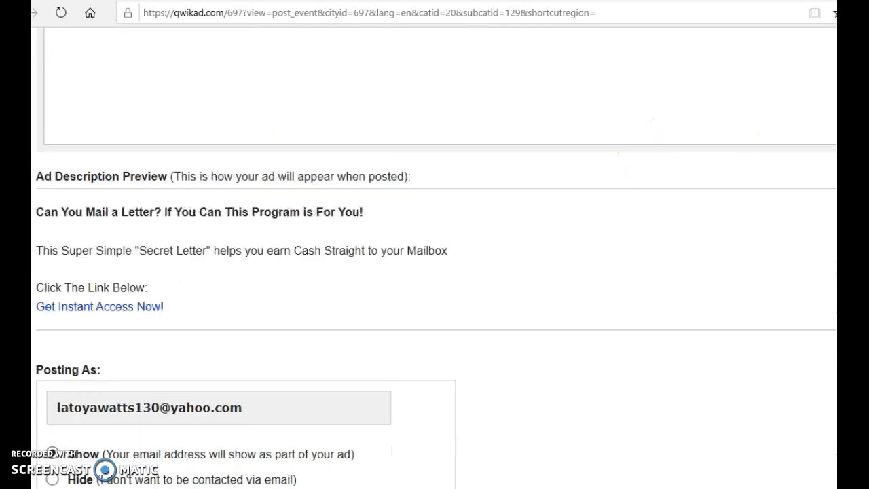
Hide the poster's email address in the ad while allowing users to make contact through the contact form.
scroll(435, 258, "down", 1)
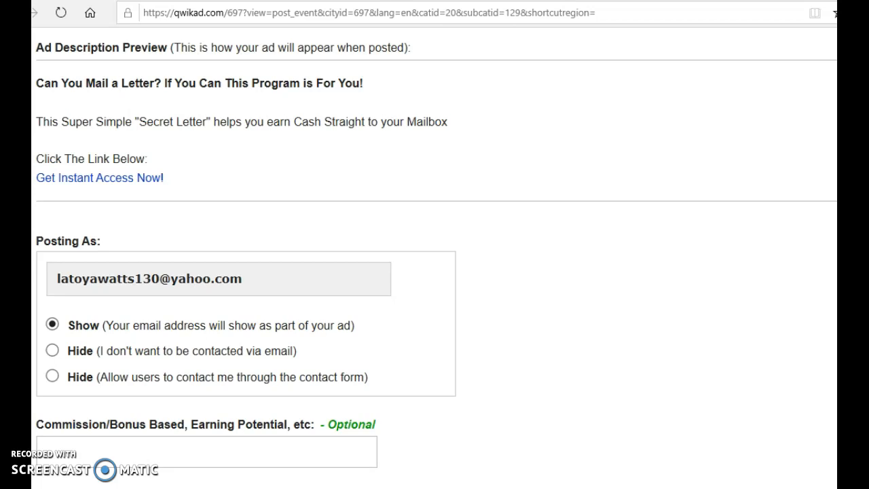
scroll(435, 258, "down", 3)
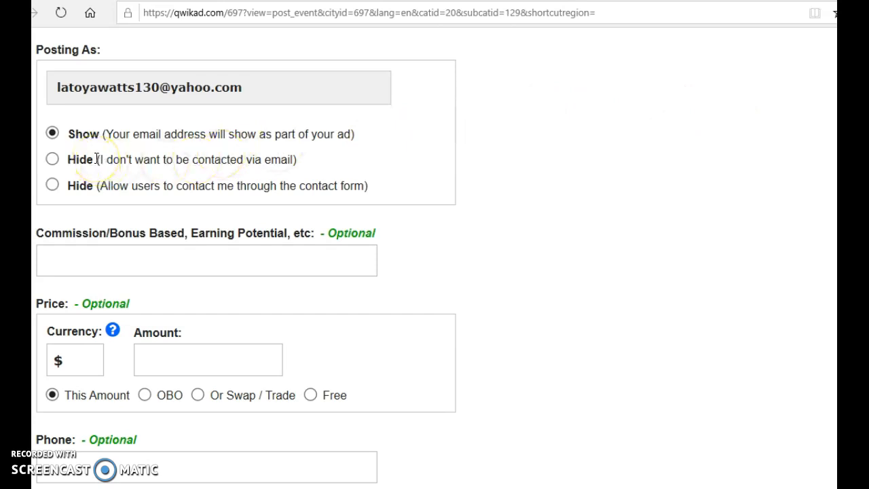
left_click(52, 187)
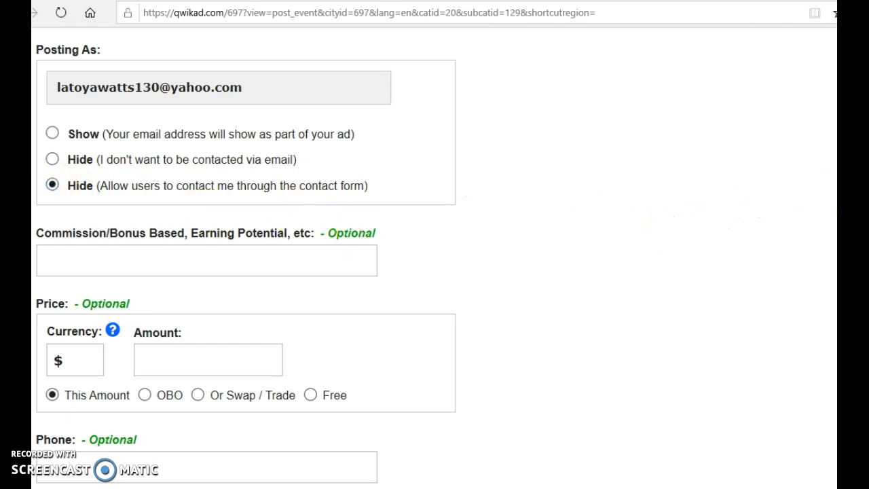
Review the rest of the ad form: optional details, image uploads, worldwide posting, promotion and urgent options, and the promo code field.
scroll(435, 271, "down", 3)
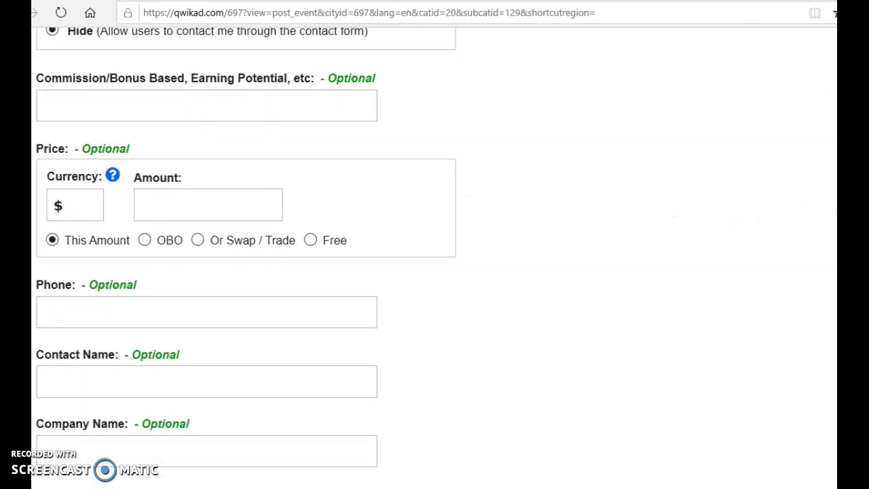
scroll(246, 257, "down", 1)
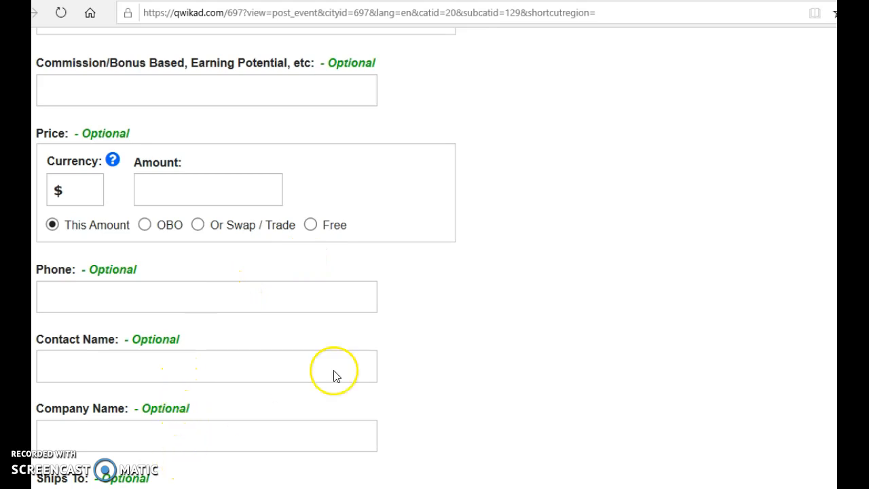
scroll(389, 258, "down", 5)
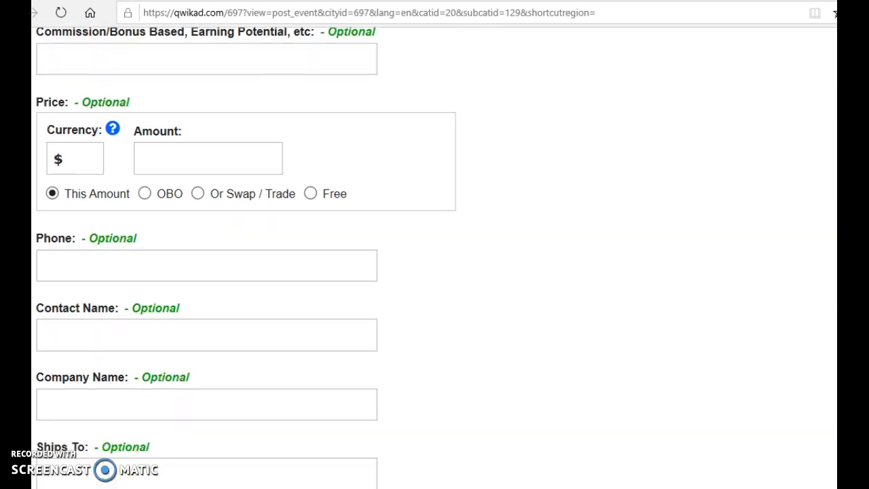
scroll(389, 258, "down", 5)
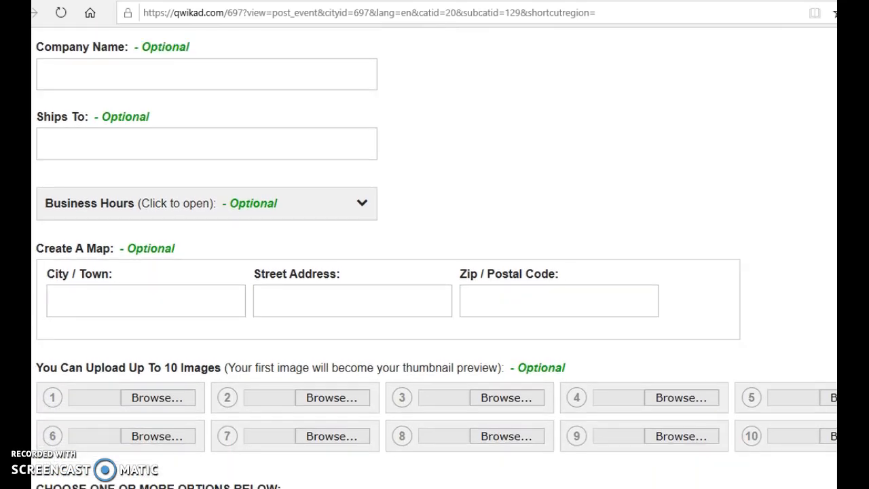
scroll(435, 263, "down", 2)
scroll(487, 274, "down", 3)
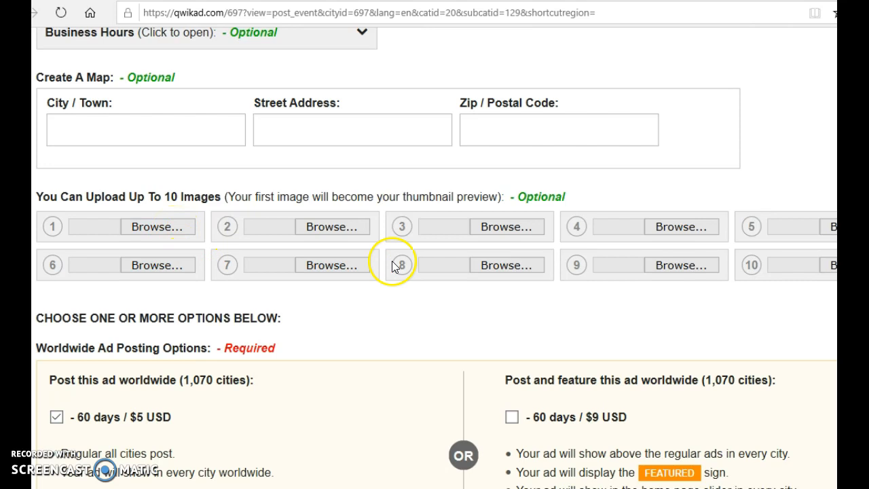
scroll(437, 258, "down", 5)
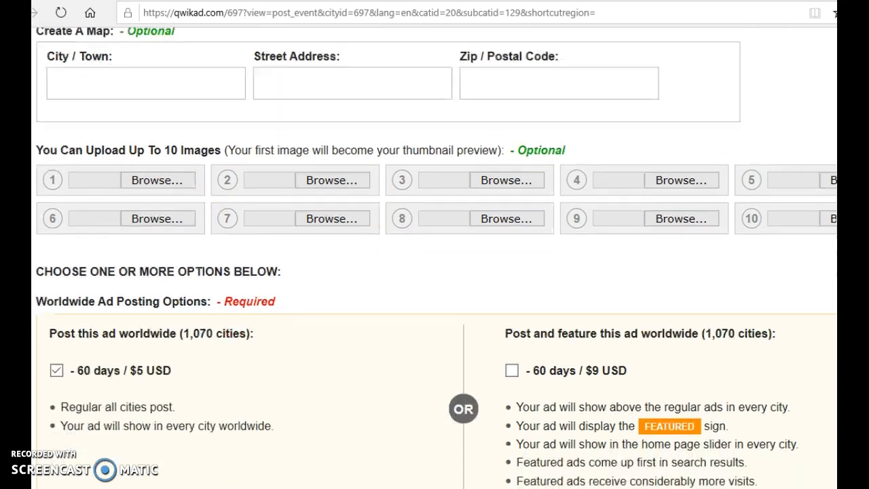
scroll(437, 258, "down", 1)
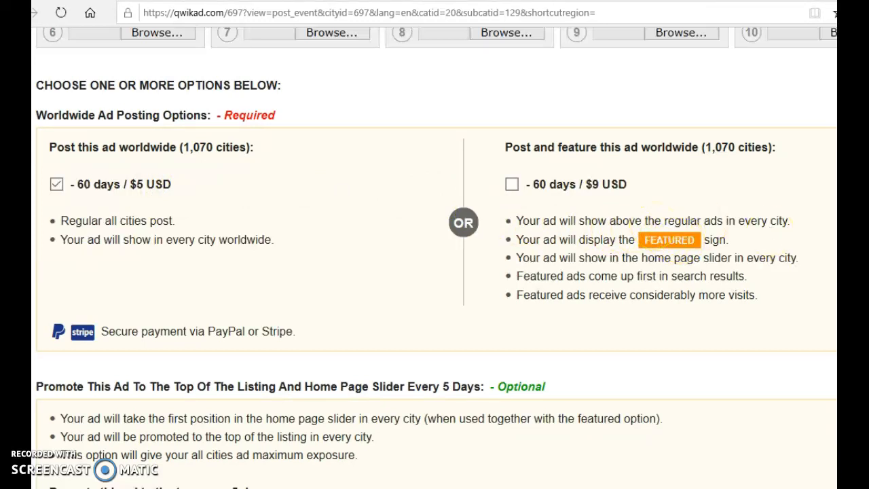
scroll(435, 258, "down", 4)
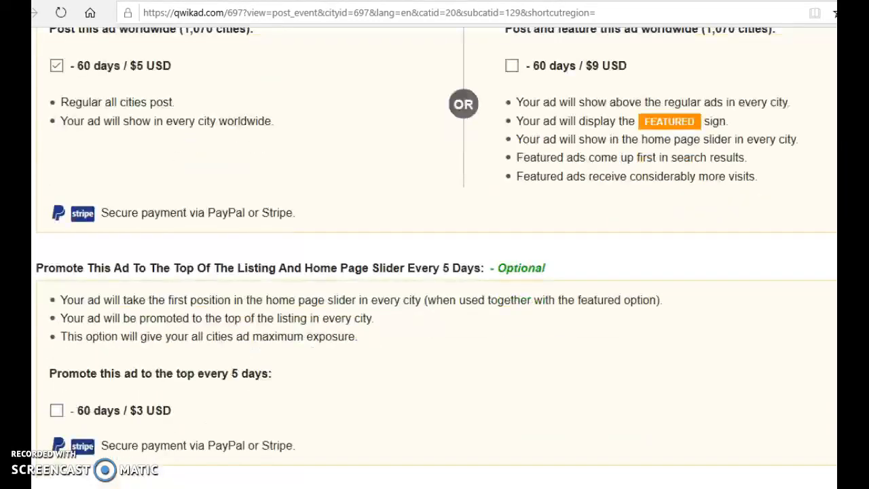
scroll(434, 258, "down", 1)
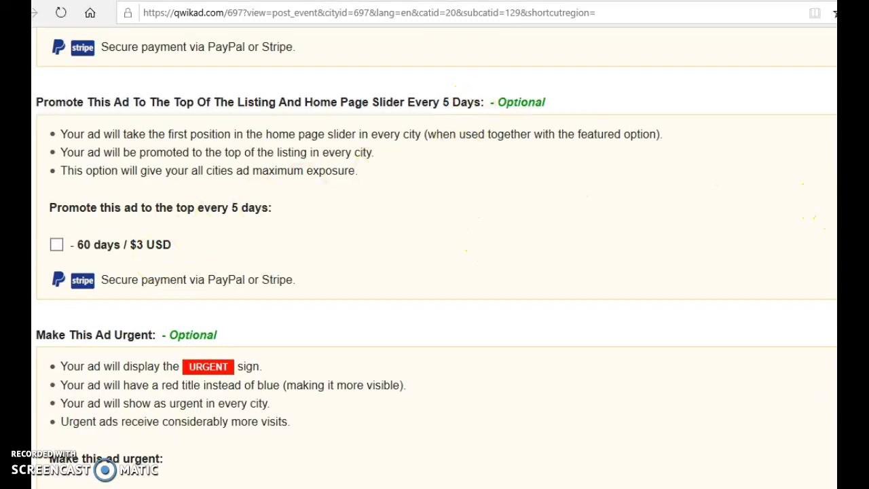
scroll(434, 258, "down", 3)
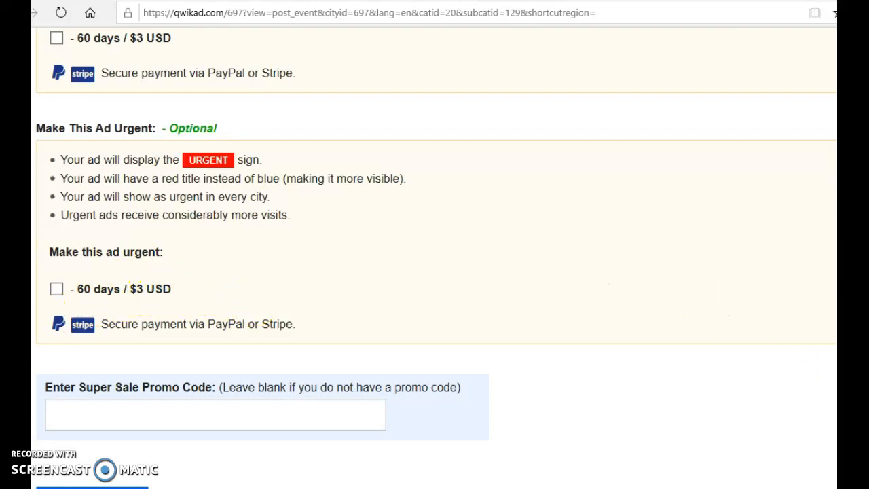
scroll(435, 258, "down", 2)
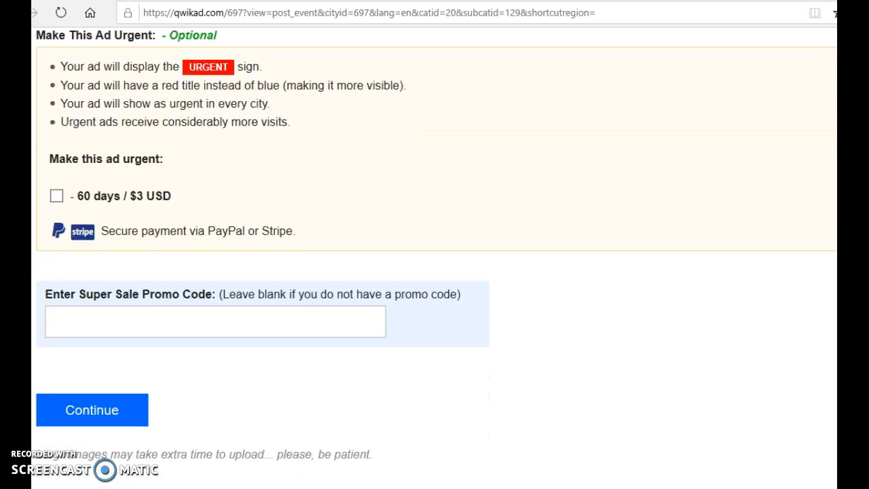